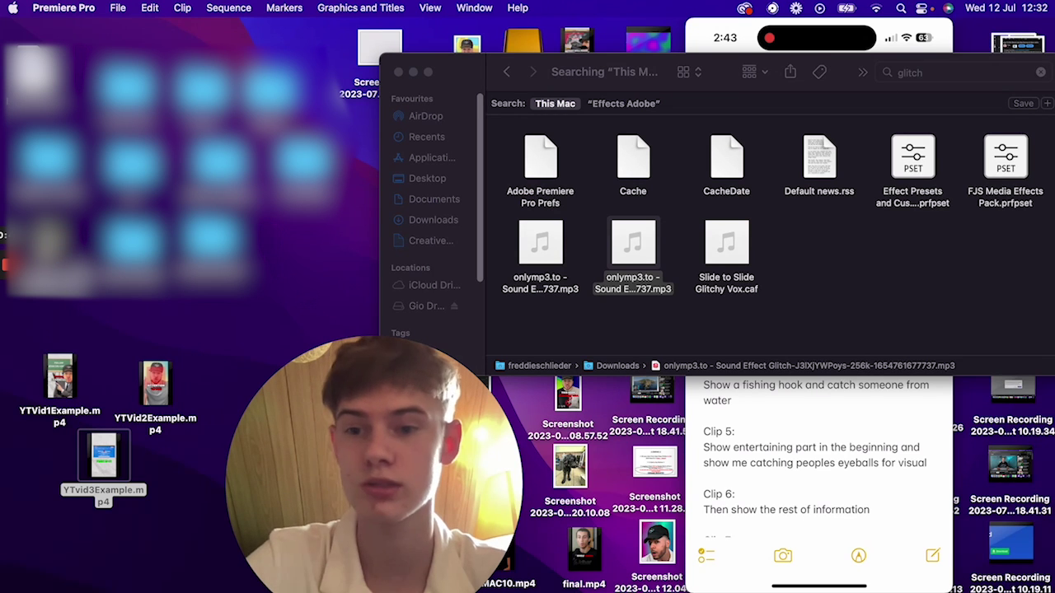
- Play the example video YTVid1Example.mp4 from the desktop and close it after watching
{"action": "double_click", "coordinate": [103, 453]}
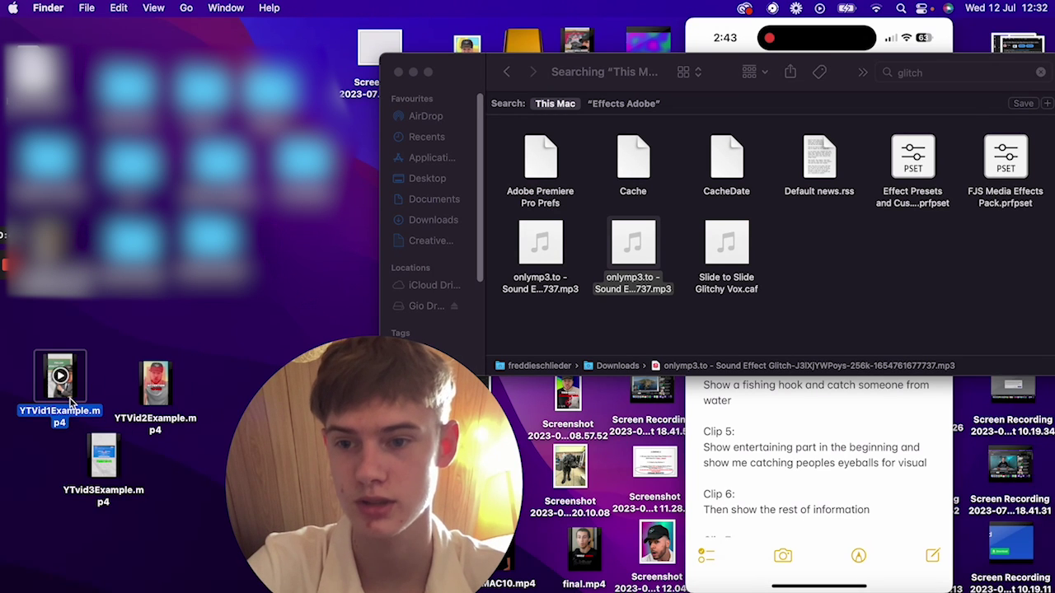
{"action": "left_click", "coordinate": [695, 29]}
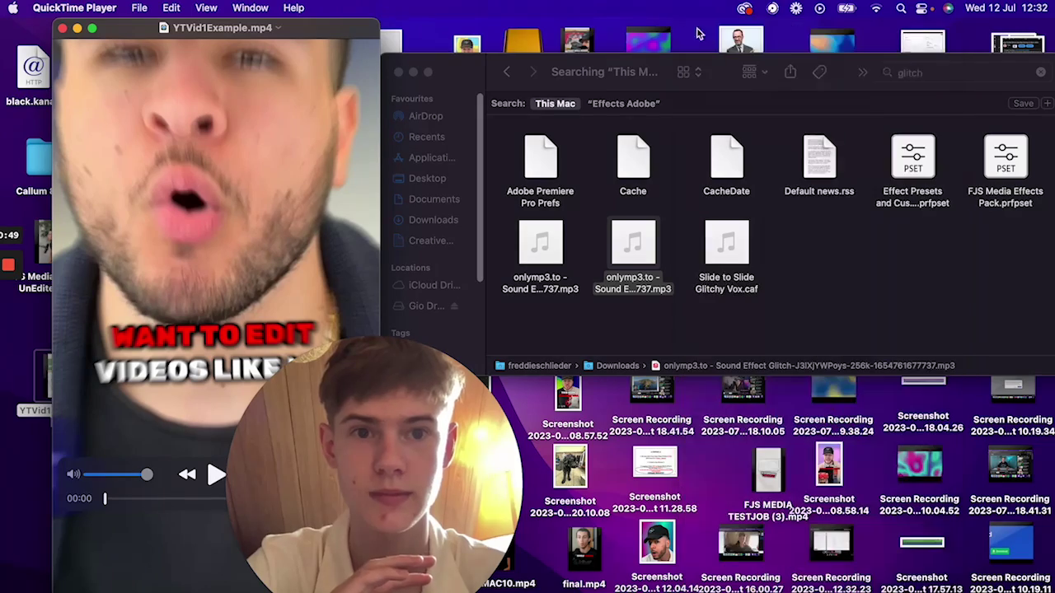
{"action": "key", "text": "space"}
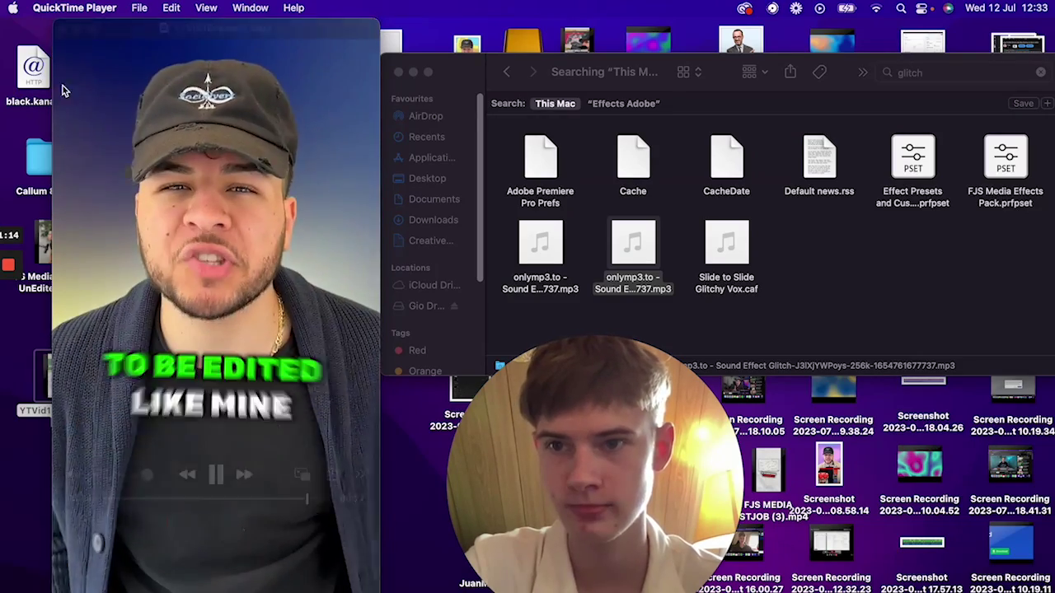
{"action": "mouse_move", "coordinate": [65, 41]}
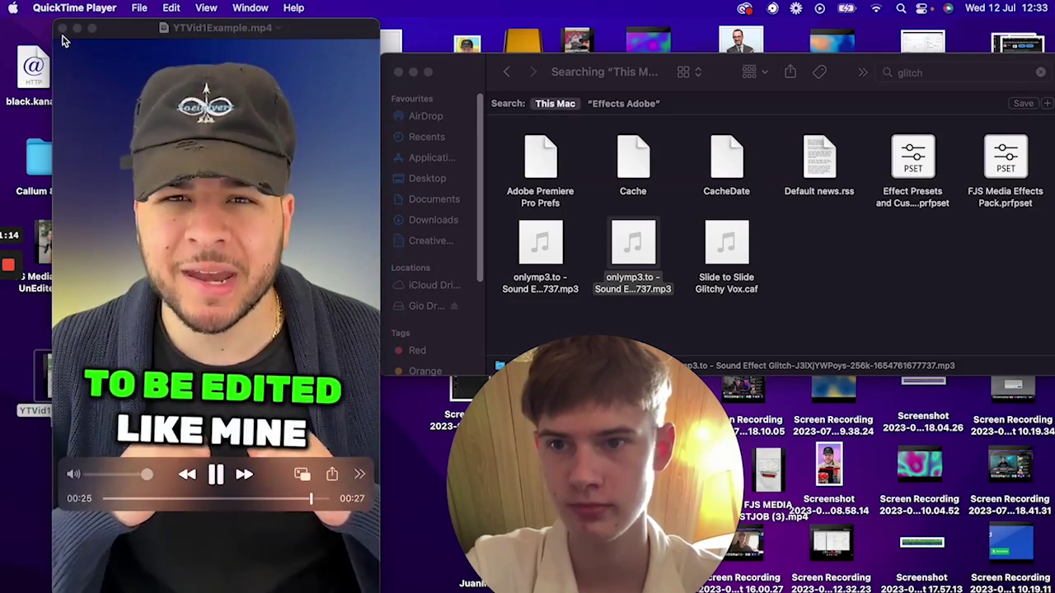
{"action": "left_click", "coordinate": [63, 29]}
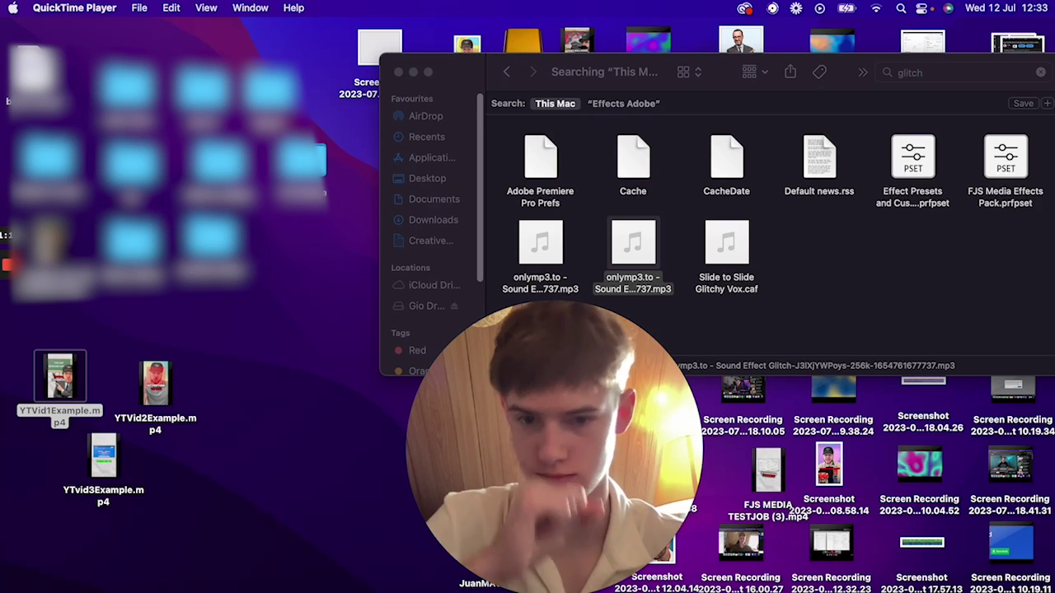
- Switch to Premiere Pro and review the opening seconds of Sequence 01 on the timeline
{"action": "left_click", "coordinate": [437, 583]}
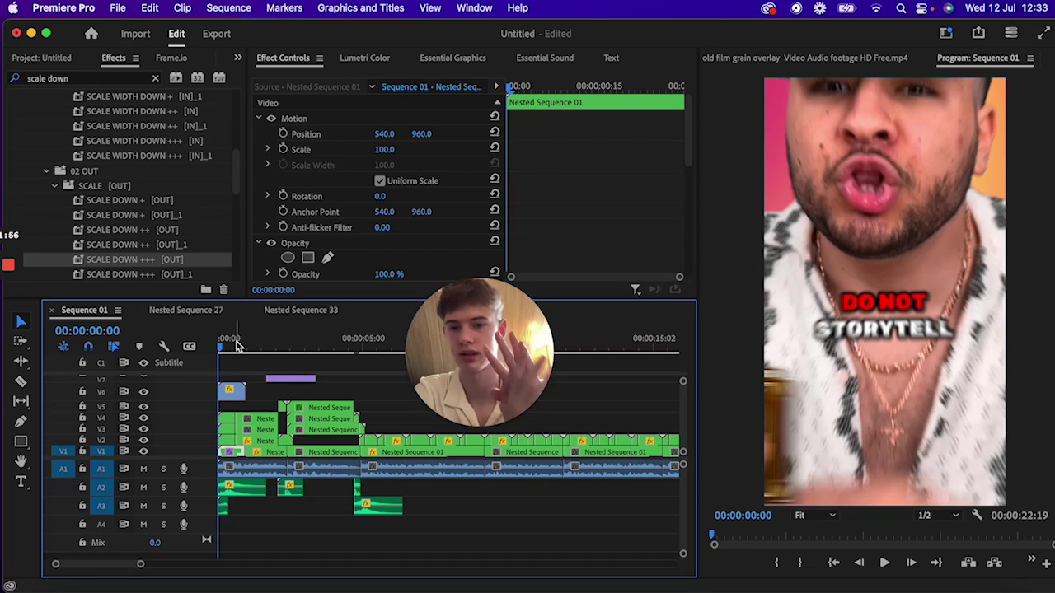
{"action": "left_click_drag", "start_coordinate": [513, 375], "coordinate": [279, 356]}
{"action": "left_click", "coordinate": [377, 329]}
{"action": "left_click", "coordinate": [400, 341]}
{"action": "key", "text": "space"}
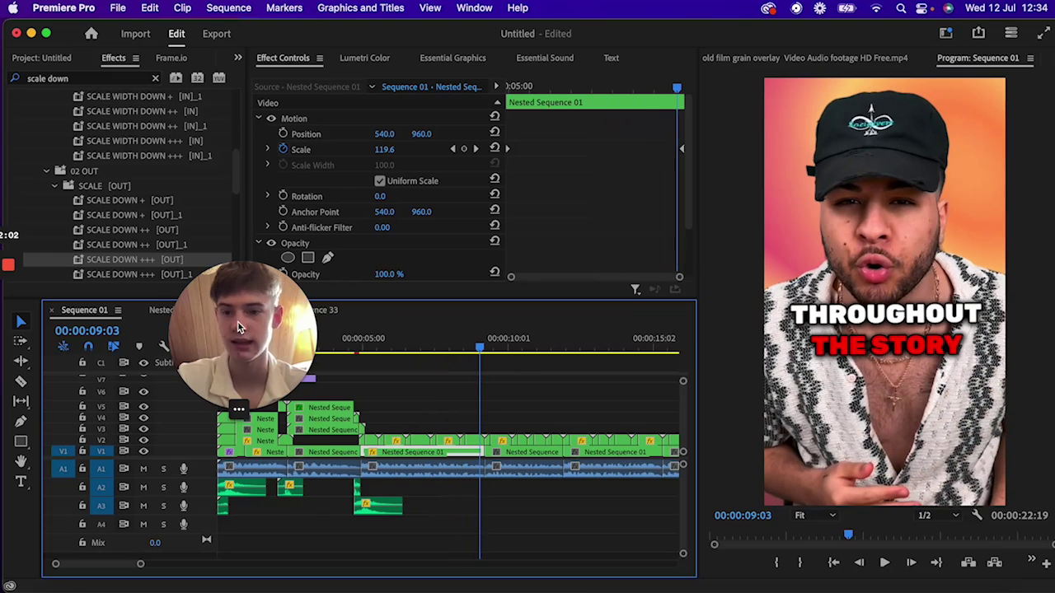
{"action": "left_click_drag", "start_coordinate": [242, 326], "coordinate": [483, 295]}
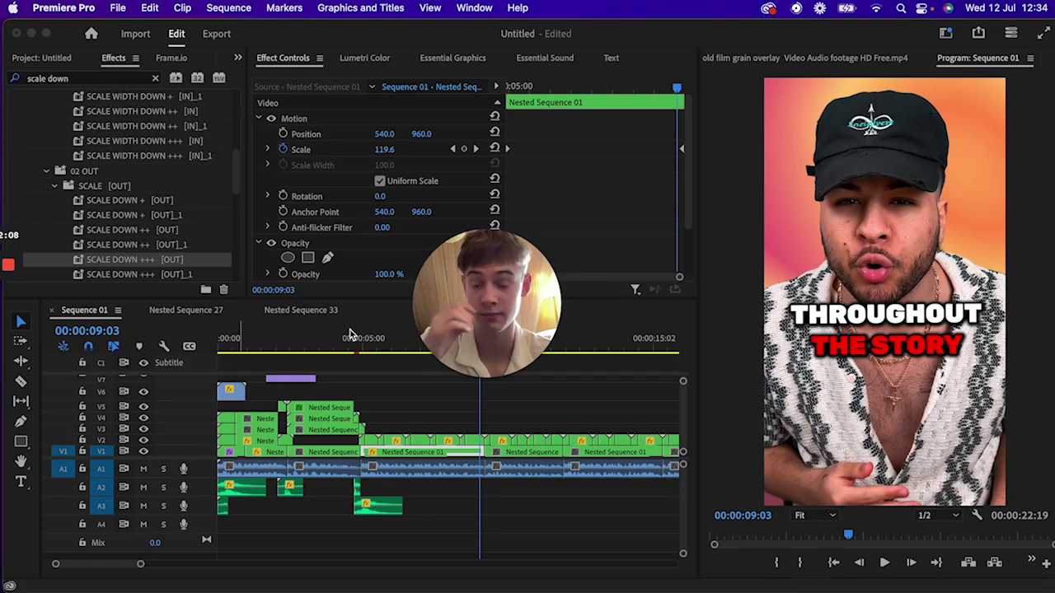
{"action": "left_click", "coordinate": [388, 340]}
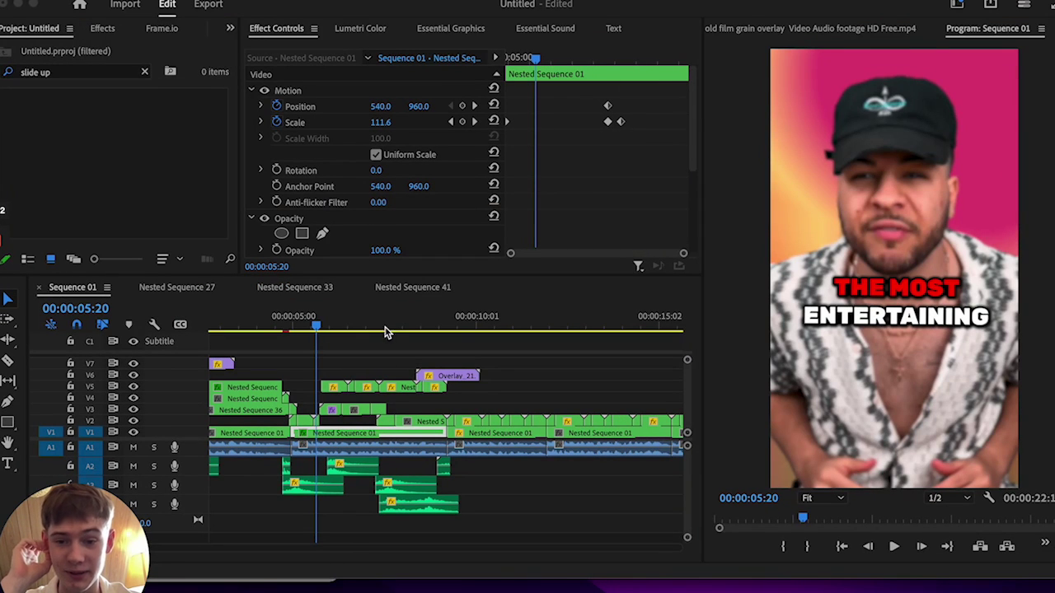
- Play Sequence 01 from its start, then return the playhead to the park scene at 00:00:07:28
{"action": "left_click_drag", "start_coordinate": [401, 325], "coordinate": [21, 341]}
{"action": "key", "text": "space"}
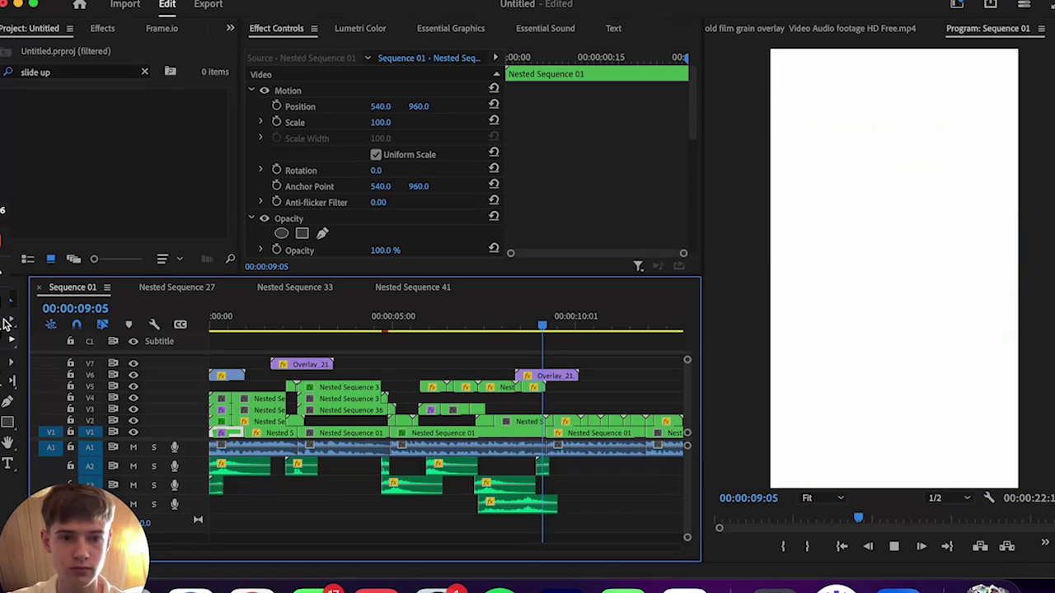
{"action": "key", "text": "space"}
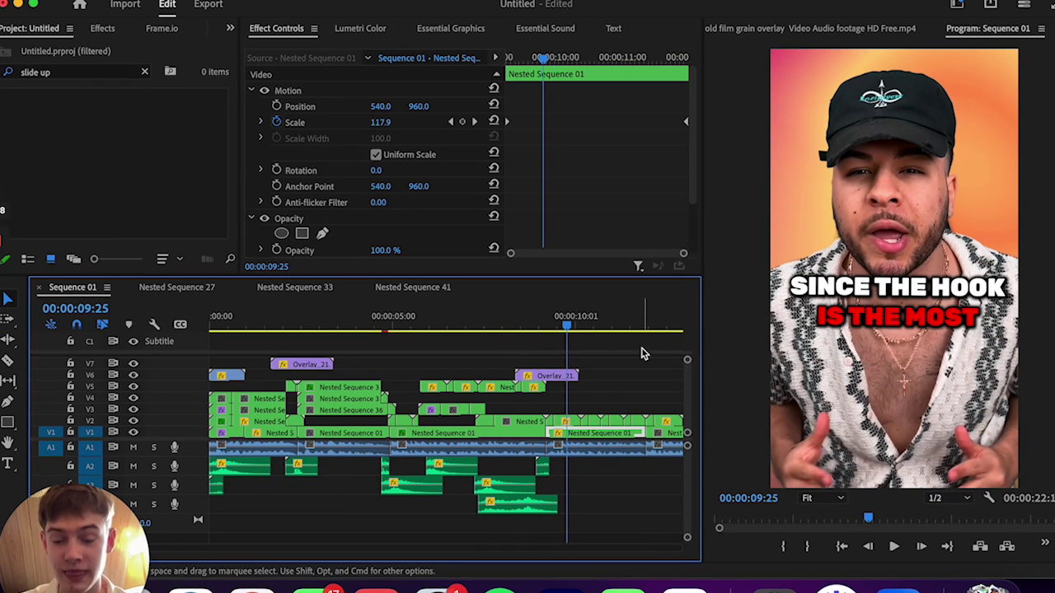
{"action": "left_click", "coordinate": [499, 326]}
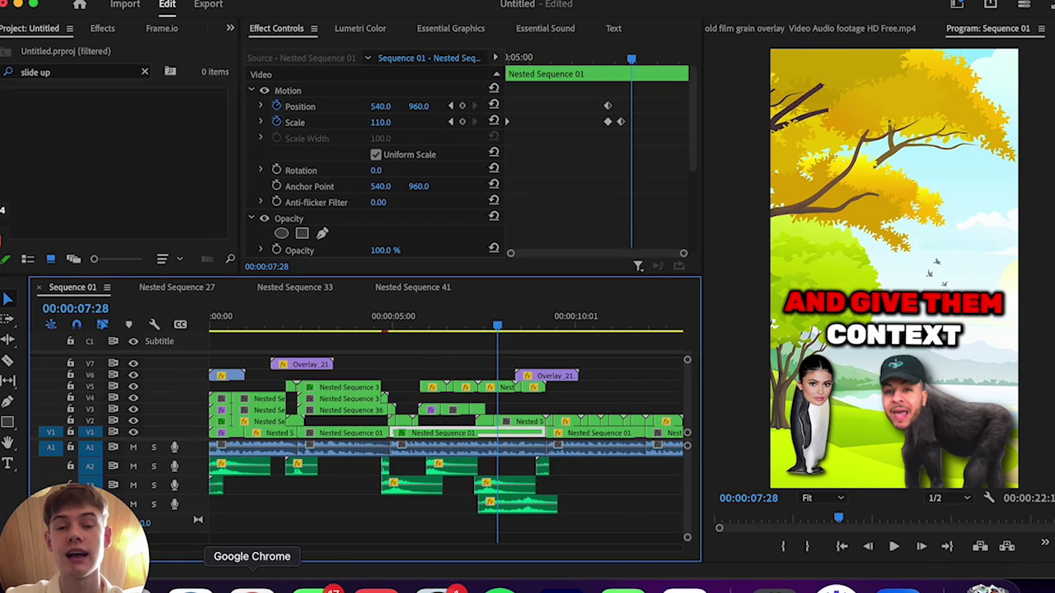
- Switch to Pixlr E in Chrome and open the penguin composite and the framed-face image from the latest projects
{"action": "left_click", "coordinate": [252, 587]}
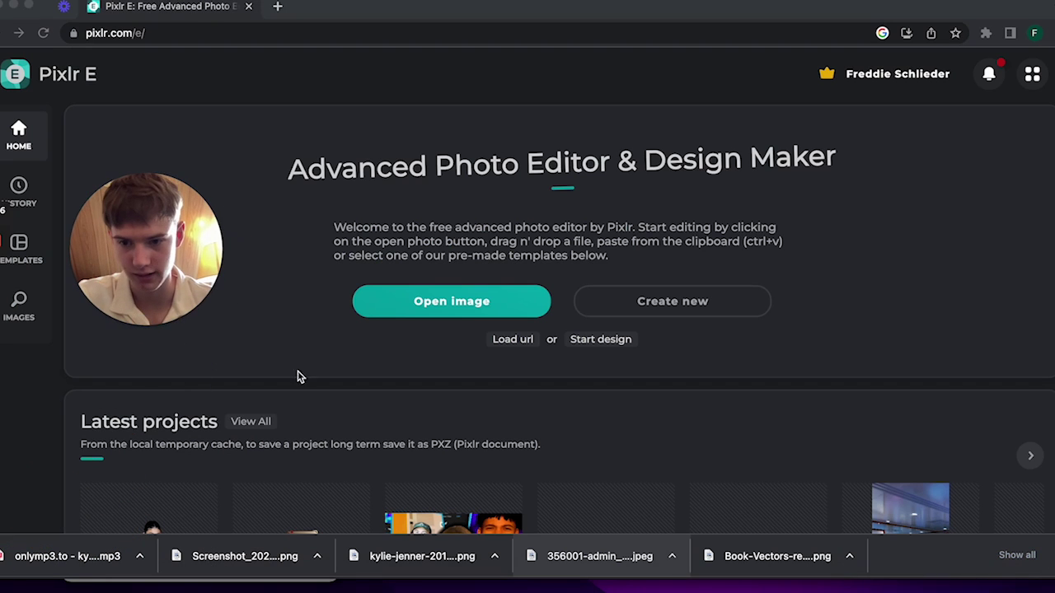
{"action": "scroll", "coordinate": [300, 395], "scroll_direction": "down", "scroll_amount": 3}
{"action": "mouse_move", "coordinate": [162, 449]}
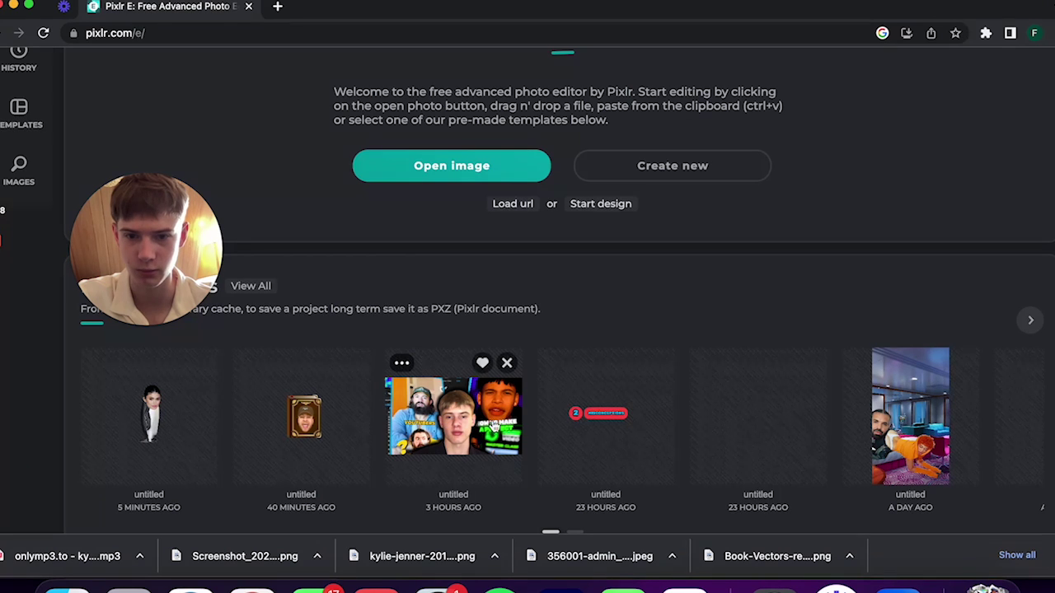
{"action": "left_click", "coordinate": [176, 417]}
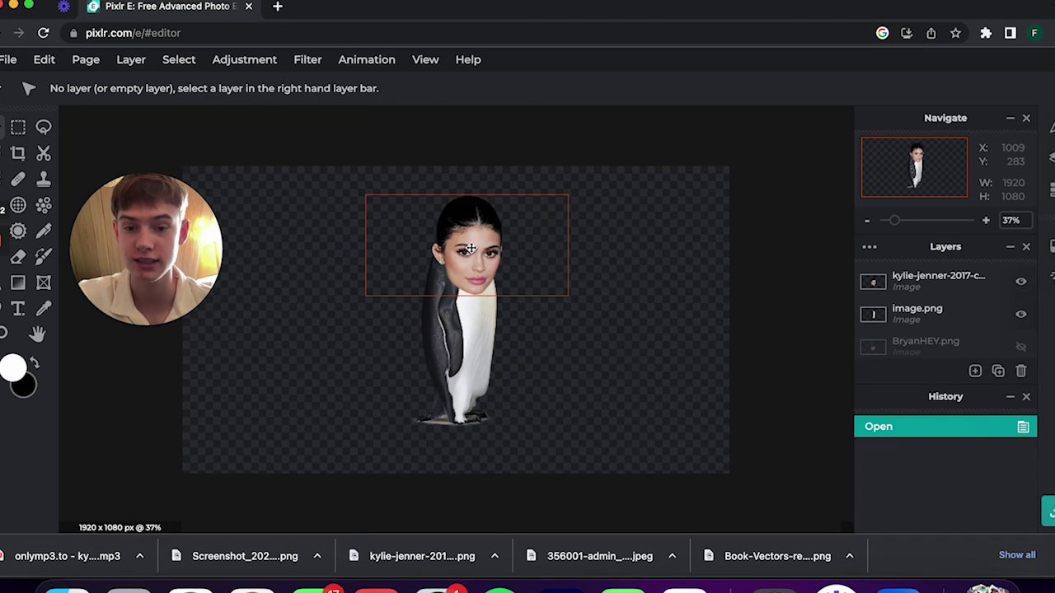
{"action": "left_click", "coordinate": [495, 403]}
{"action": "left_click", "coordinate": [471, 260]}
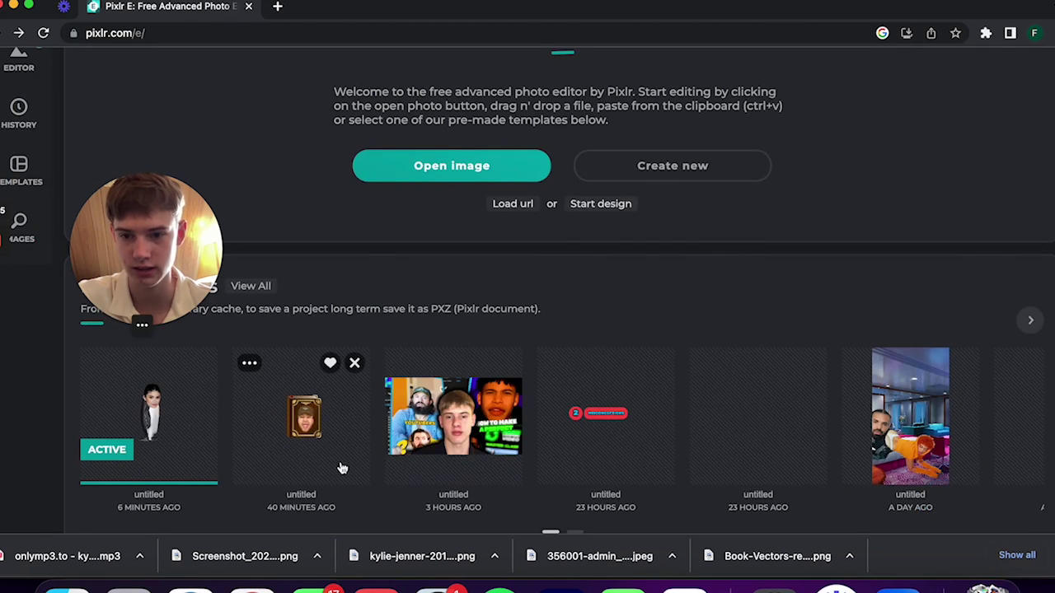
{"action": "left_click", "coordinate": [341, 467]}
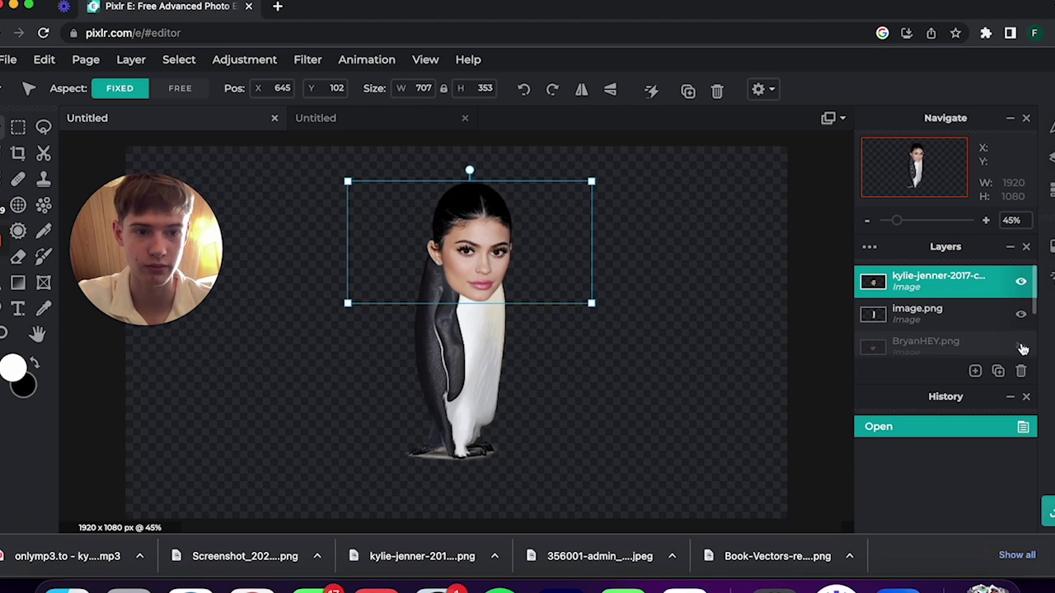
- Toggle the visibility of the hidden BryanHEY.png layer on and off in the penguin composite
{"action": "left_click", "coordinate": [1020, 337]}
{"action": "left_click", "coordinate": [1019, 330]}
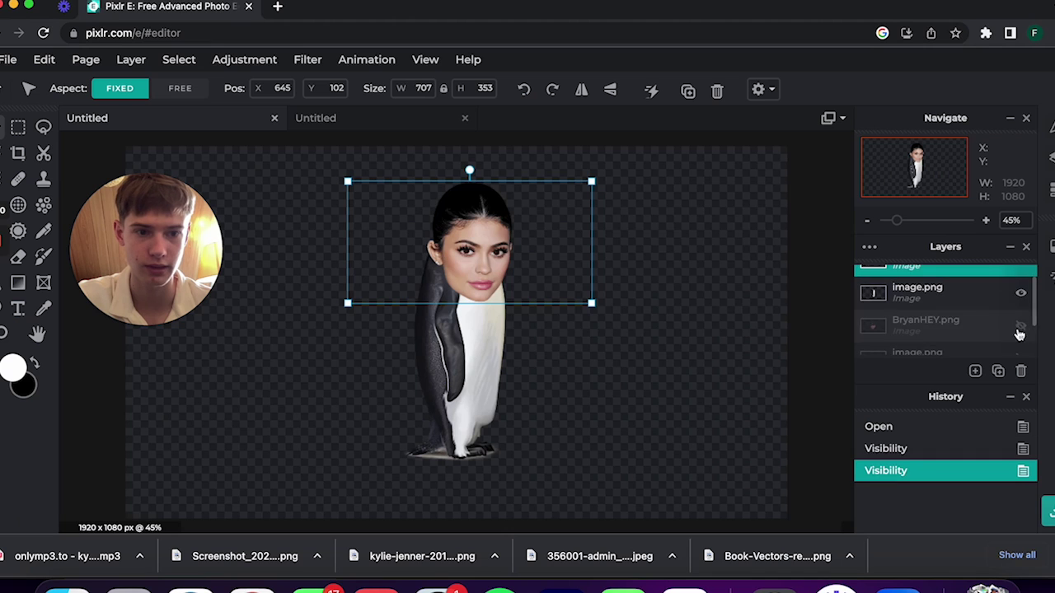
{"action": "left_click", "coordinate": [1019, 326]}
{"action": "left_click", "coordinate": [1022, 286]}
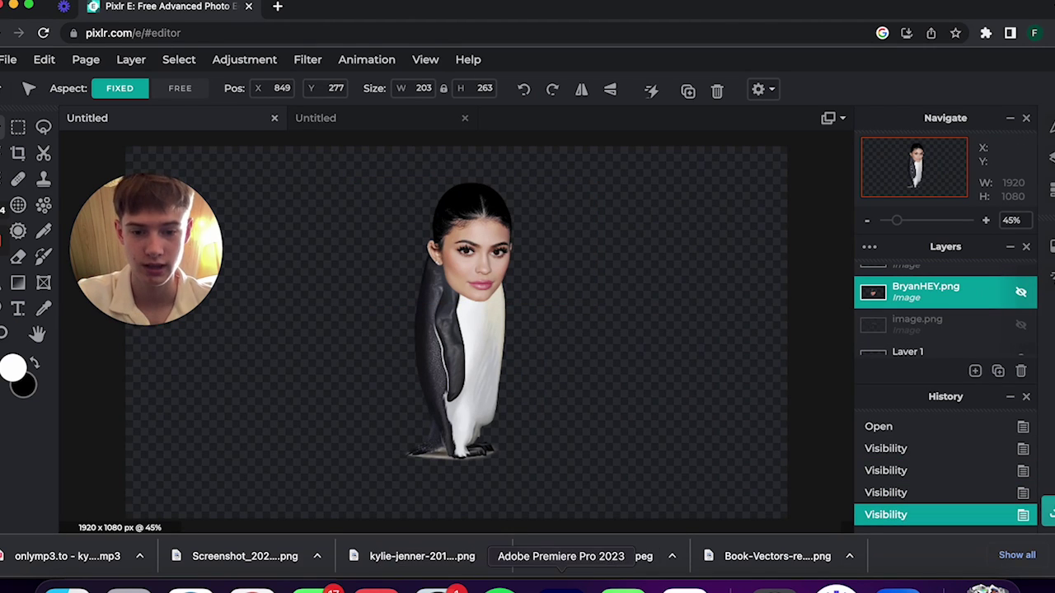
- Switch back to Premiere Pro and examine the scale and Gaussian Blur keyframes of the Nested Sequence 01 clip after 5 seconds
{"action": "left_click", "coordinate": [560, 587]}
{"action": "mouse_move", "coordinate": [424, 330]}
{"action": "left_mouse_down"}
{"action": "mouse_move", "coordinate": [509, 346]}
{"action": "mouse_move", "coordinate": [412, 341]}
{"action": "mouse_move", "coordinate": [403, 328]}
{"action": "left_mouse_up"}
{"action": "scroll", "coordinate": [368, 187], "scroll_direction": "down", "scroll_amount": 2}
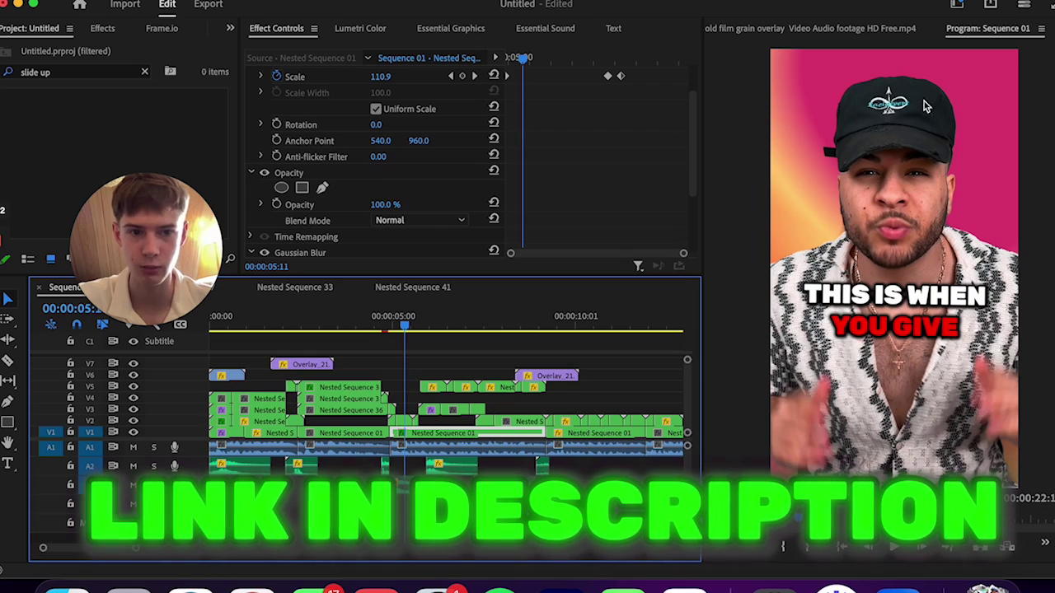
{"action": "left_click_drag", "start_coordinate": [523, 57], "coordinate": [531, 85]}
{"action": "scroll", "coordinate": [332, 179], "scroll_direction": "down", "scroll_amount": 3}
- Toggle the V3 track's visibility off and on and scrub through the screenshot overlay's entrance up to 00:00:06:10
{"action": "left_click_drag", "start_coordinate": [417, 323], "coordinate": [428, 324]}
{"action": "left_click", "coordinate": [428, 411]}
{"action": "left_click", "coordinate": [133, 410]}
{"action": "left_click", "coordinate": [132, 411]}
{"action": "left_click_drag", "start_coordinate": [428, 326], "coordinate": [440, 331]}
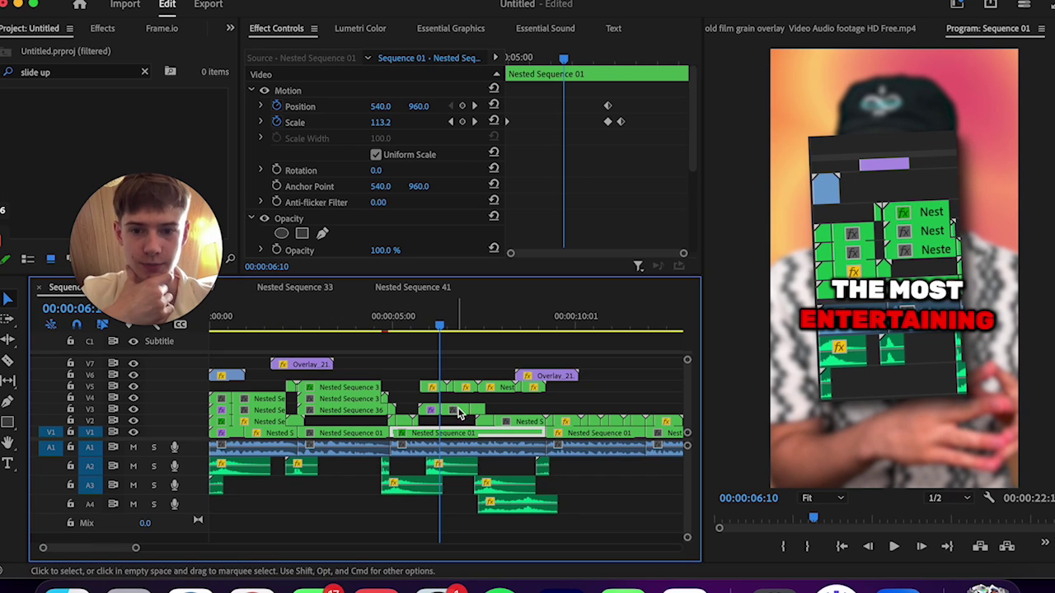
{"action": "scroll", "coordinate": [452, 177], "scroll_direction": "down", "scroll_amount": 2}
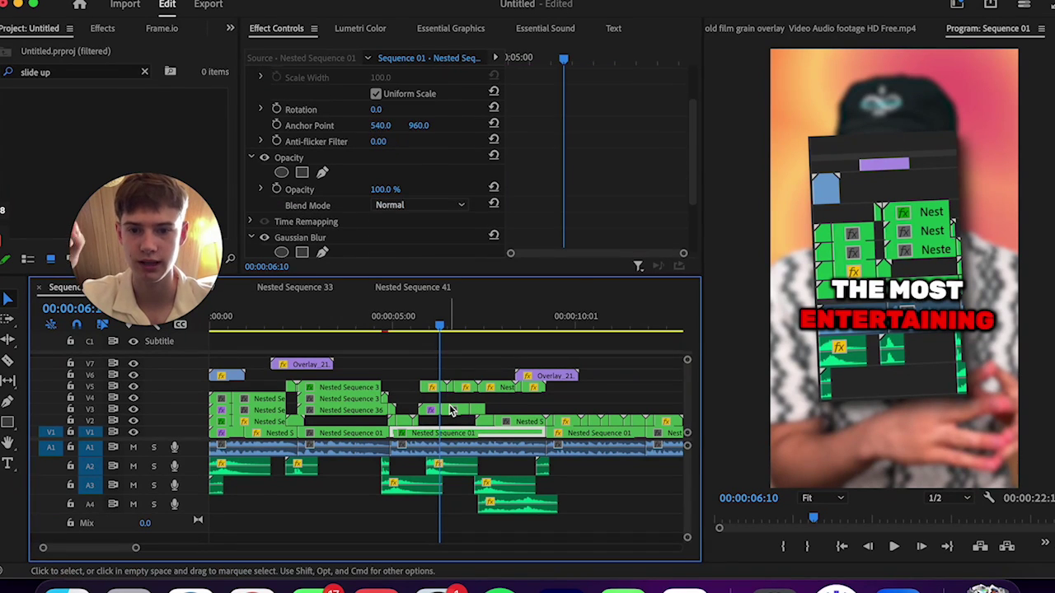
- Open Nested Sequence 39 to examine its screenshot clip's motion keyframes, then return to Sequence 01 and scrub to 00:00:06:18
{"action": "double_click", "coordinate": [280, 387]}
{"action": "left_click", "coordinate": [278, 388]}
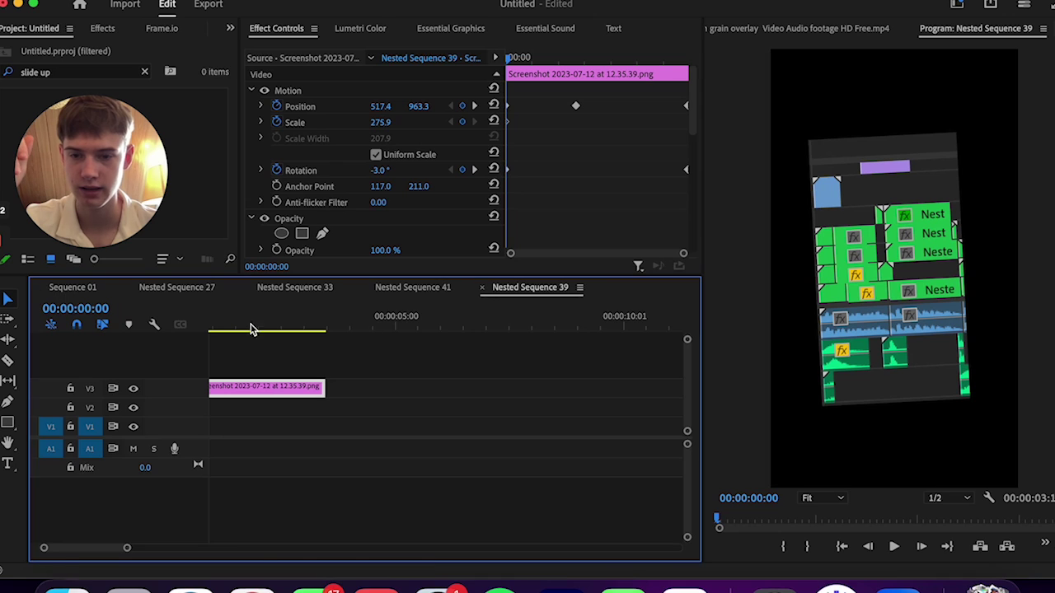
{"action": "left_click", "coordinate": [73, 287]}
{"action": "left_click", "coordinate": [432, 317]}
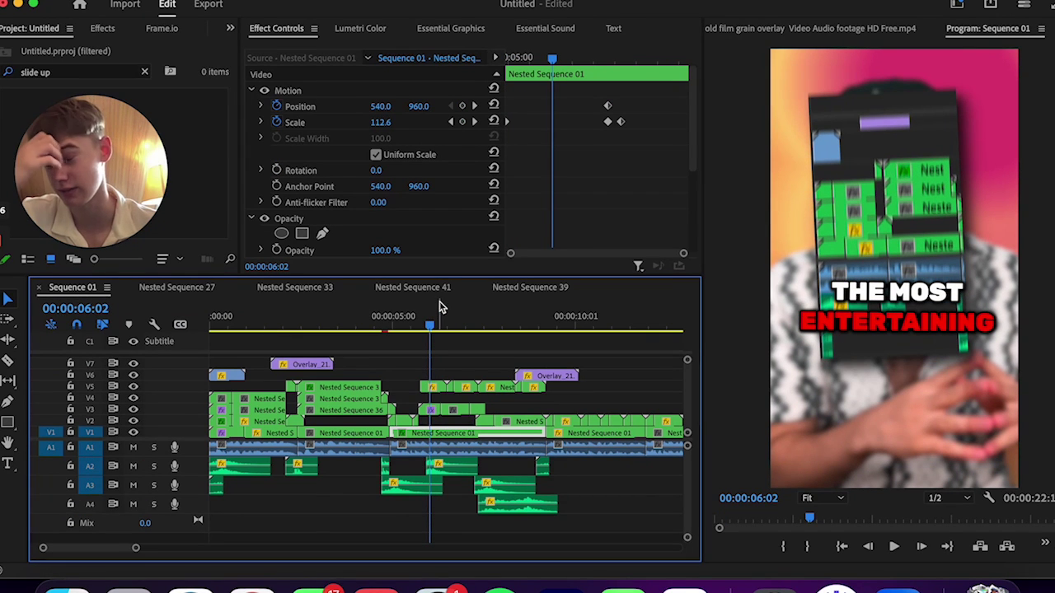
{"action": "left_click_drag", "start_coordinate": [427, 328], "coordinate": [450, 330]}
- Search the effects for "dr" and select the Drop Shadow Emoji preset
{"action": "left_click", "coordinate": [102, 28]}
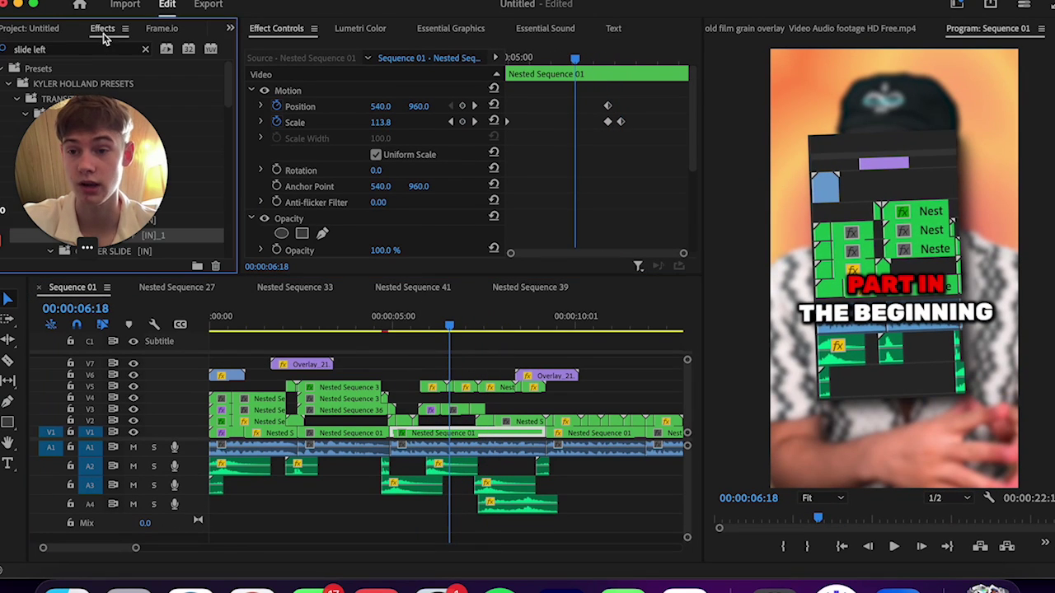
{"action": "left_click", "coordinate": [78, 48]}
{"action": "type", "text": "dr"}
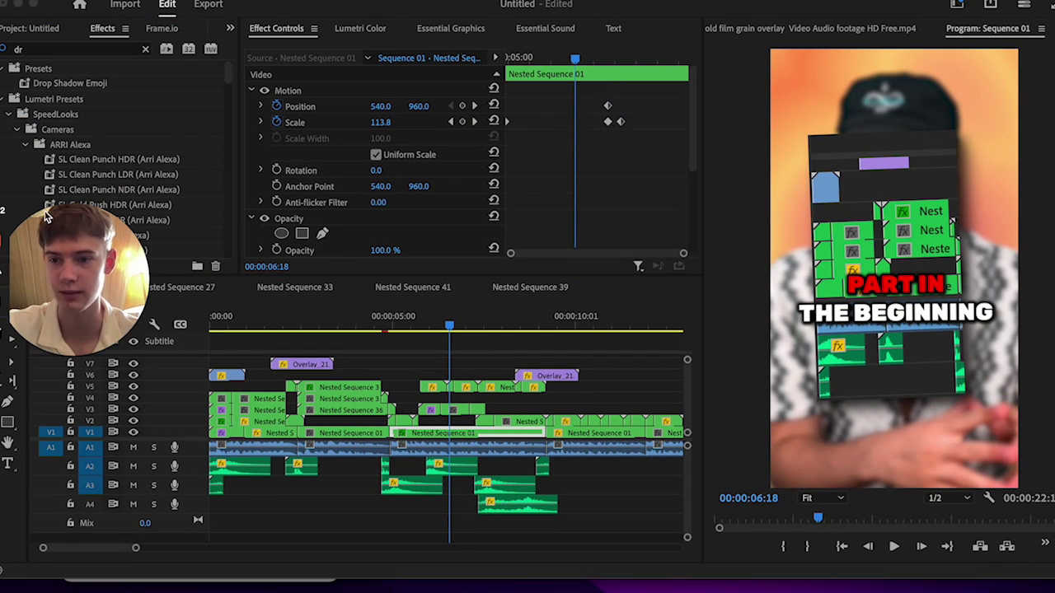
{"action": "left_click", "coordinate": [103, 86]}
{"action": "right_click", "coordinate": [121, 93]}
{"action": "left_click_drag", "start_coordinate": [113, 86], "coordinate": [317, 159]}
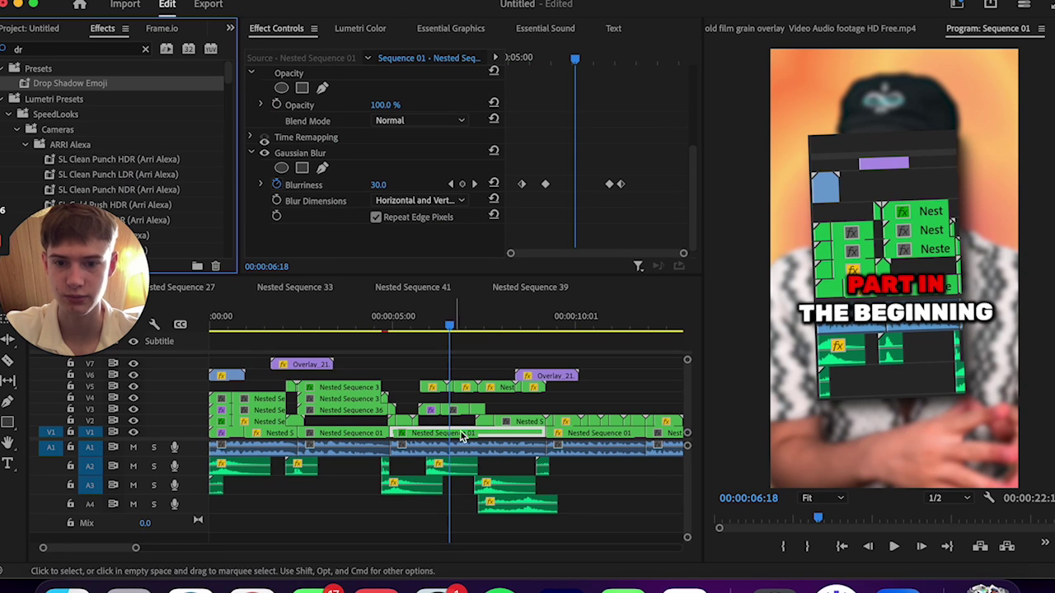
- Open Nested Sequence 39 from V3, examine the Drop Shadow settings on its screenshot clip, and return to Sequence 01
{"action": "left_click", "coordinate": [456, 403]}
{"action": "left_click", "coordinate": [455, 410]}
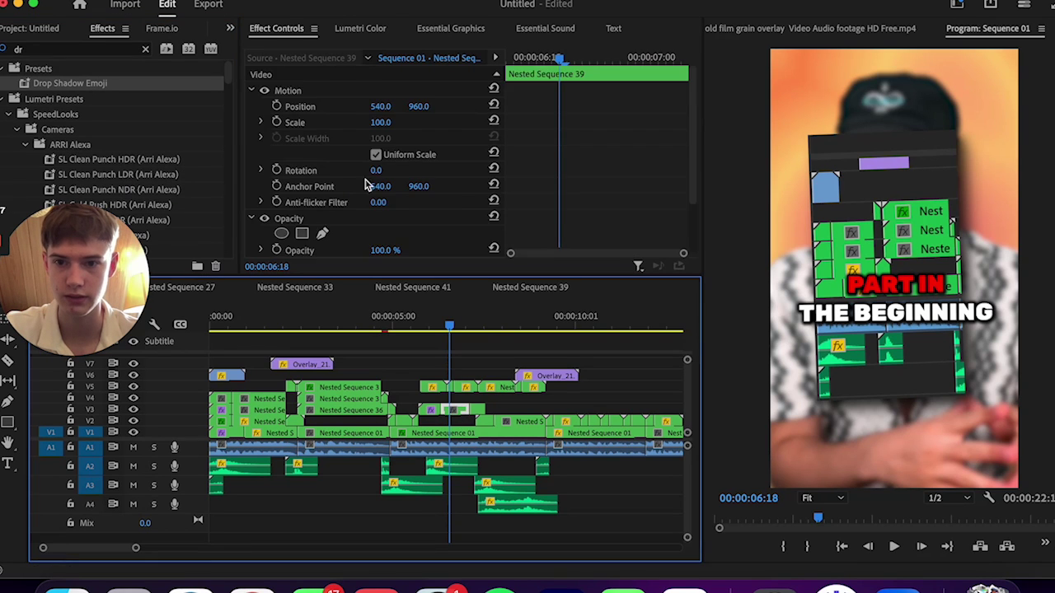
{"action": "double_click", "coordinate": [458, 413]}
{"action": "scroll", "coordinate": [337, 230], "scroll_direction": "down", "scroll_amount": 6}
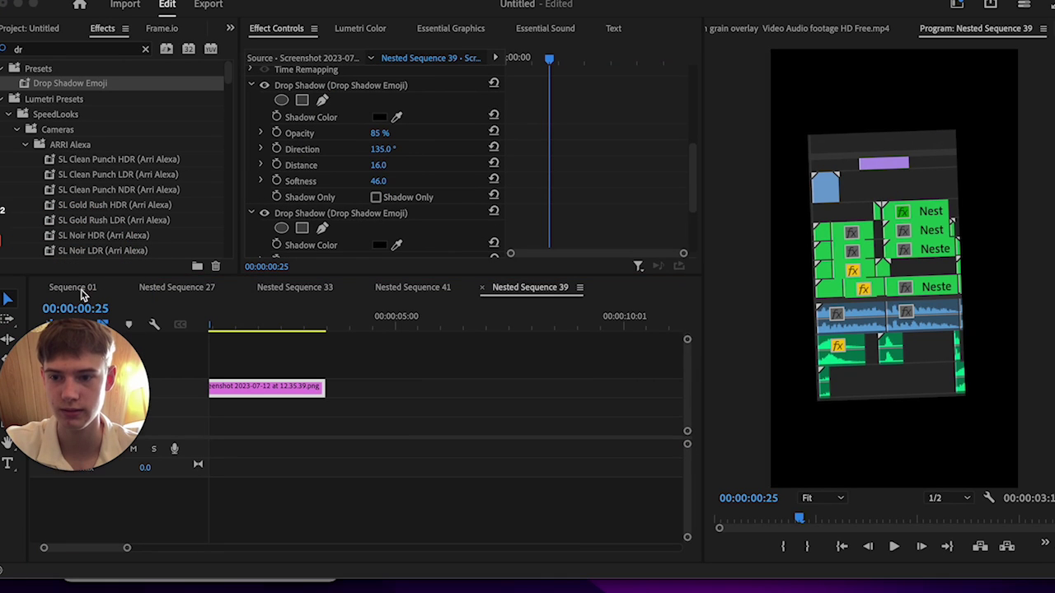
{"action": "left_click", "coordinate": [74, 288]}
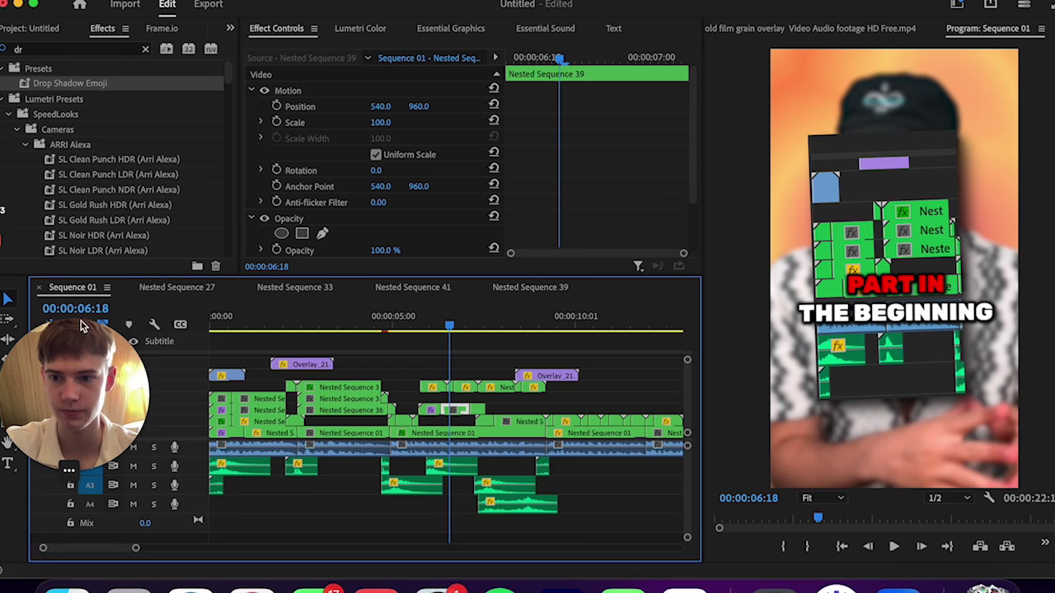
- Scrub through the screenshot overlay section and play Sequence 01 through the park scene to 00:00:09:00
{"action": "mouse_move", "coordinate": [432, 331]}
{"action": "left_mouse_down"}
{"action": "mouse_move", "coordinate": [473, 330]}
{"action": "mouse_move", "coordinate": [427, 337]}
{"action": "left_mouse_up"}
{"action": "left_click", "coordinate": [437, 336]}
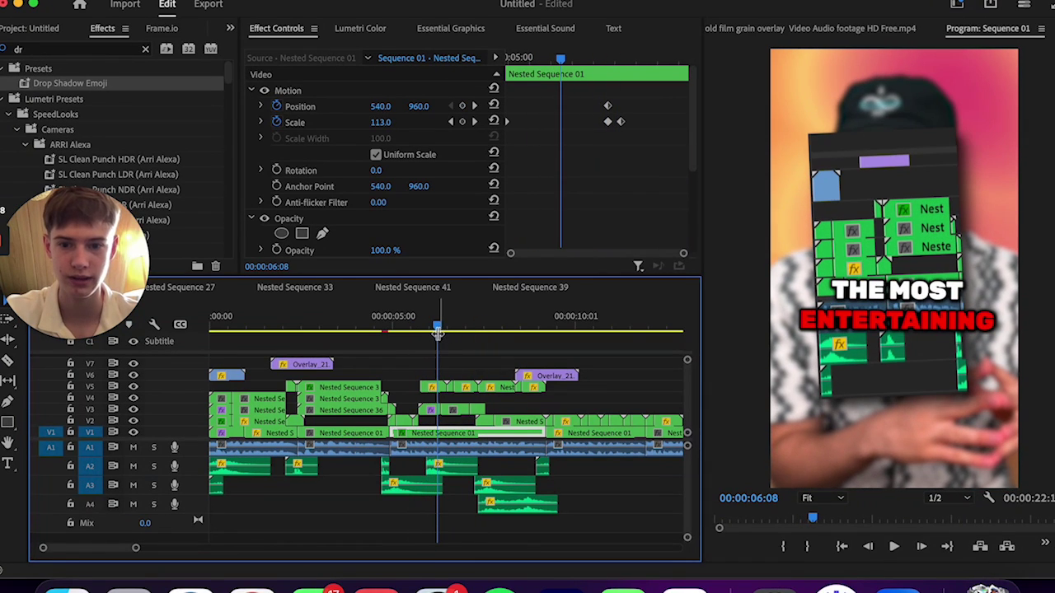
{"action": "mouse_move", "coordinate": [467, 331]}
{"action": "left_mouse_down"}
{"action": "mouse_move", "coordinate": [501, 332]}
{"action": "mouse_move", "coordinate": [466, 346]}
{"action": "mouse_move", "coordinate": [486, 353]}
{"action": "mouse_move", "coordinate": [477, 324]}
{"action": "left_mouse_up"}
{"action": "key", "text": "space"}
{"action": "key", "text": "space"}
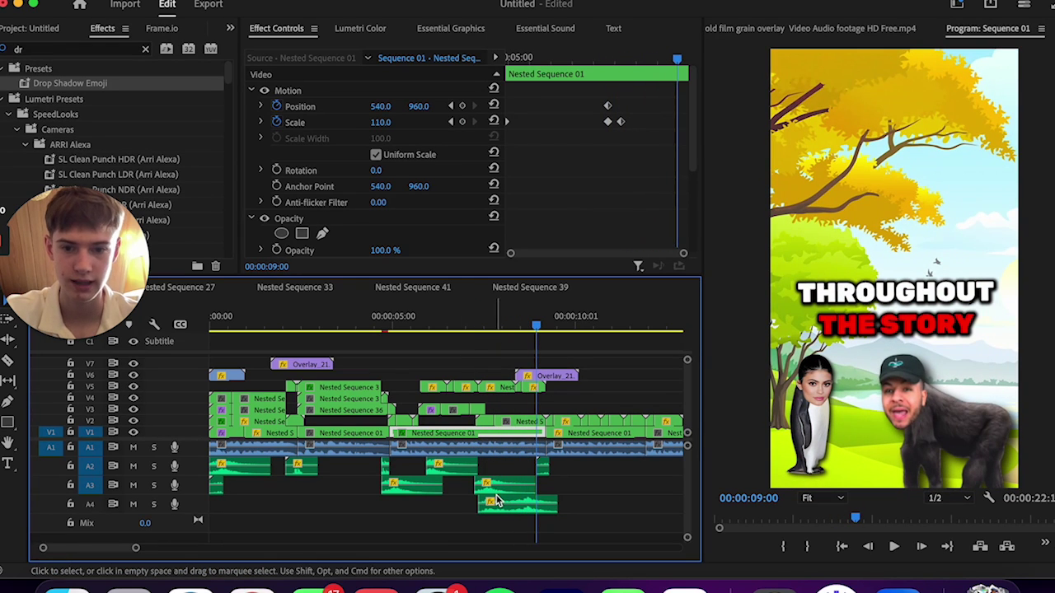
- Replay the park scene, set the volume level of the sound clip on track A4 to -17 dB, and play it back
{"action": "left_click", "coordinate": [513, 503]}
{"action": "left_click_drag", "start_coordinate": [515, 326], "coordinate": [481, 328]}
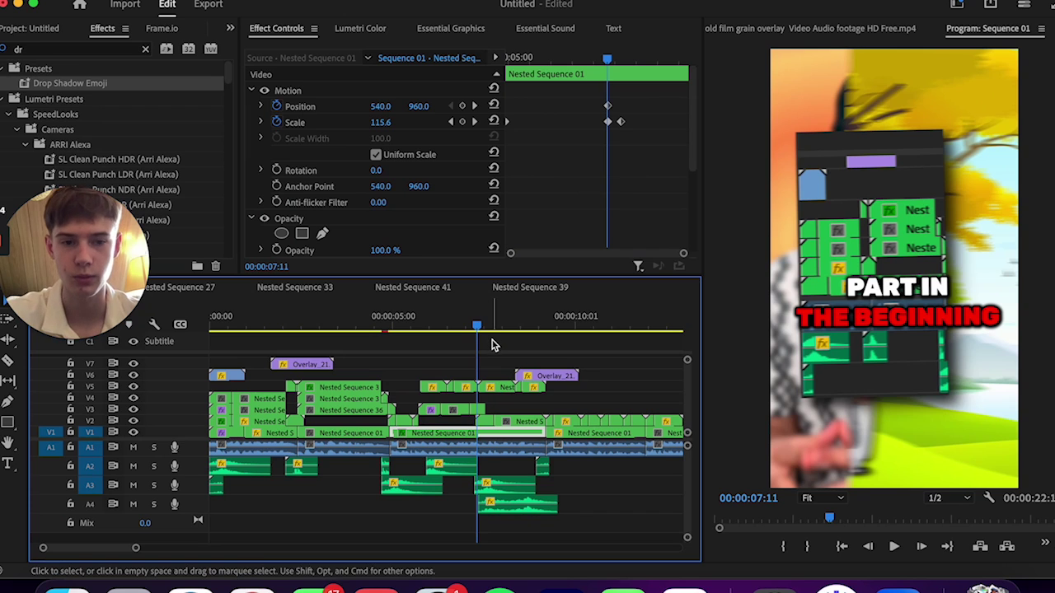
{"action": "key", "text": "space"}
{"action": "left_click", "coordinate": [511, 503]}
{"action": "left_click", "coordinate": [393, 135]}
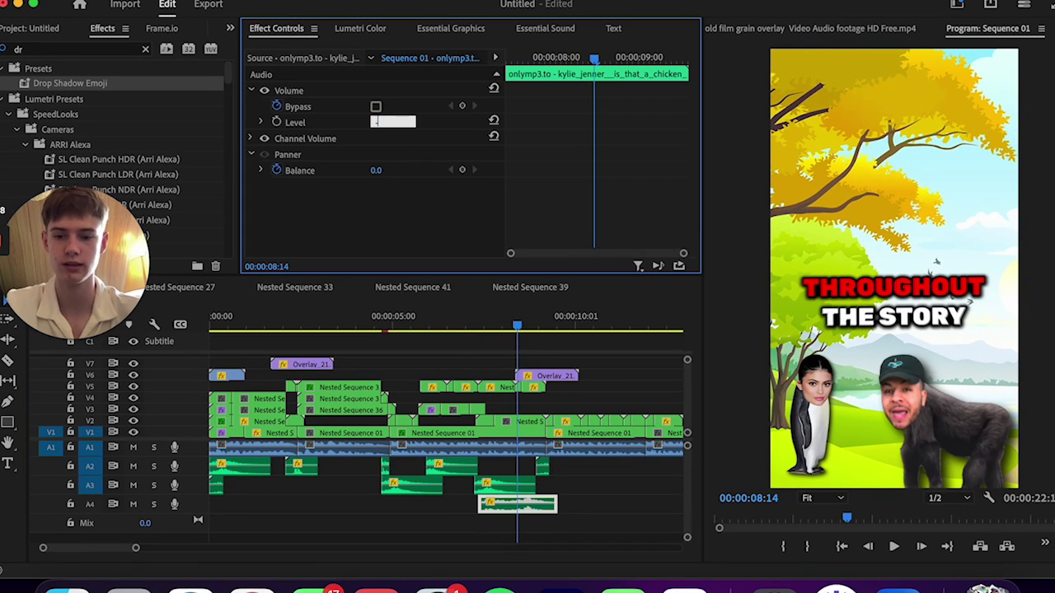
{"action": "key", "text": "space"}
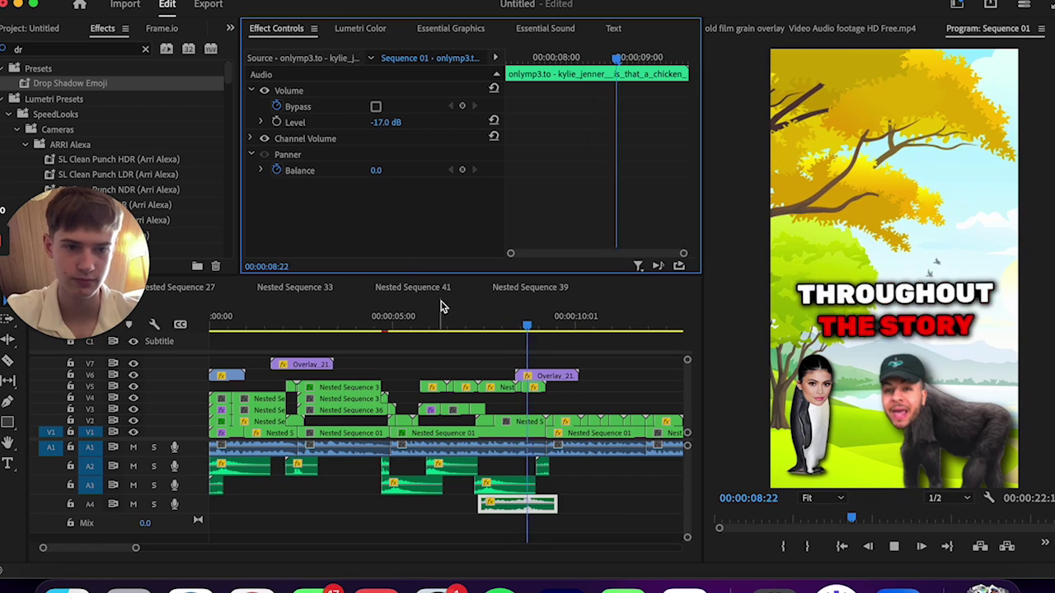
- Select the Overlay_21 clip on V6 and play Sequence 01 through its flash transition to 00:00:10:00
{"action": "left_click", "coordinate": [546, 376]}
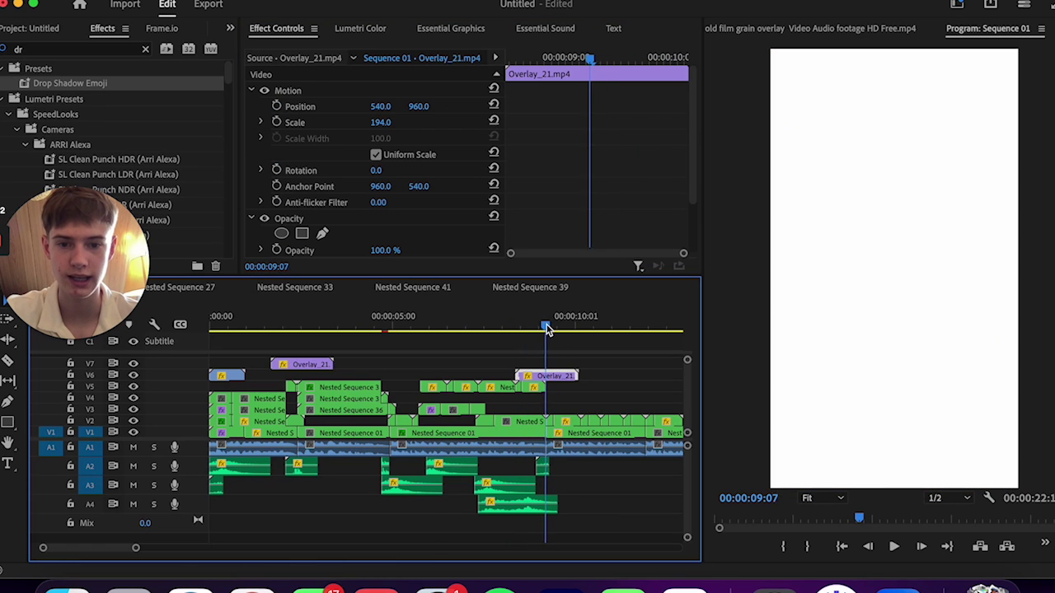
{"action": "left_click", "coordinate": [555, 328]}
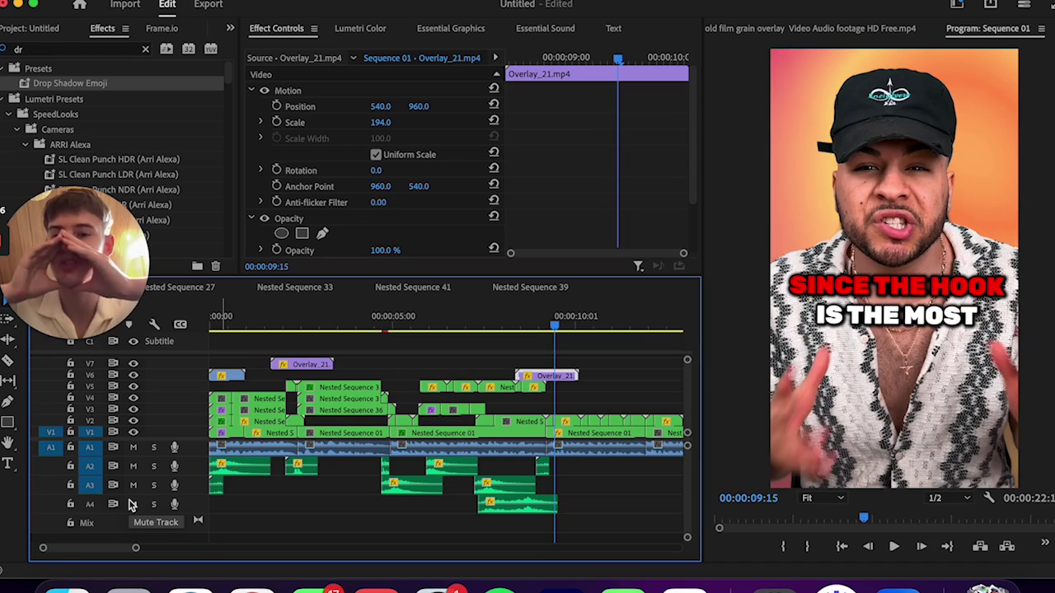
{"action": "key", "text": "space"}
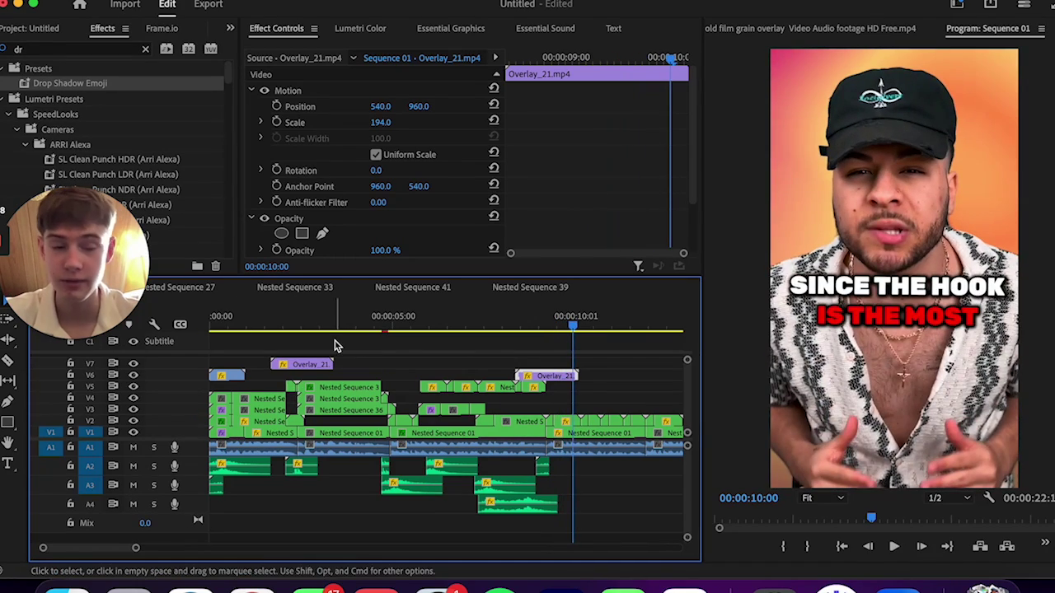
{"action": "key", "text": "space"}
- Play Sequence 01 from its beginning through the opening overlays and the park scene
{"action": "left_click_drag", "start_coordinate": [137, 552], "coordinate": [177, 548]}
{"action": "left_click", "coordinate": [358, 328]}
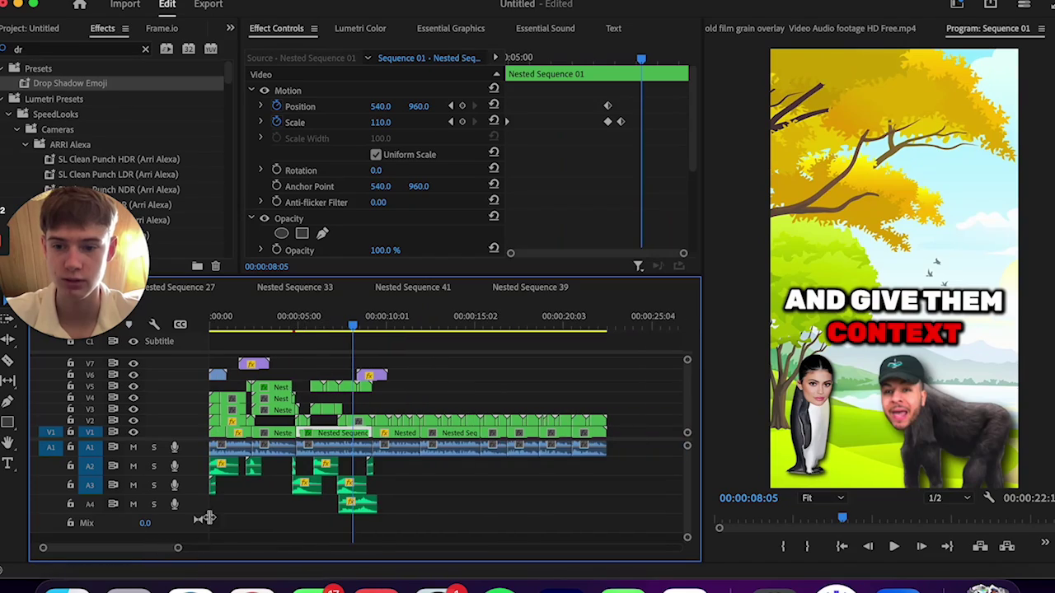
{"action": "left_click_drag", "start_coordinate": [318, 315], "coordinate": [105, 319]}
{"action": "key", "text": "space"}
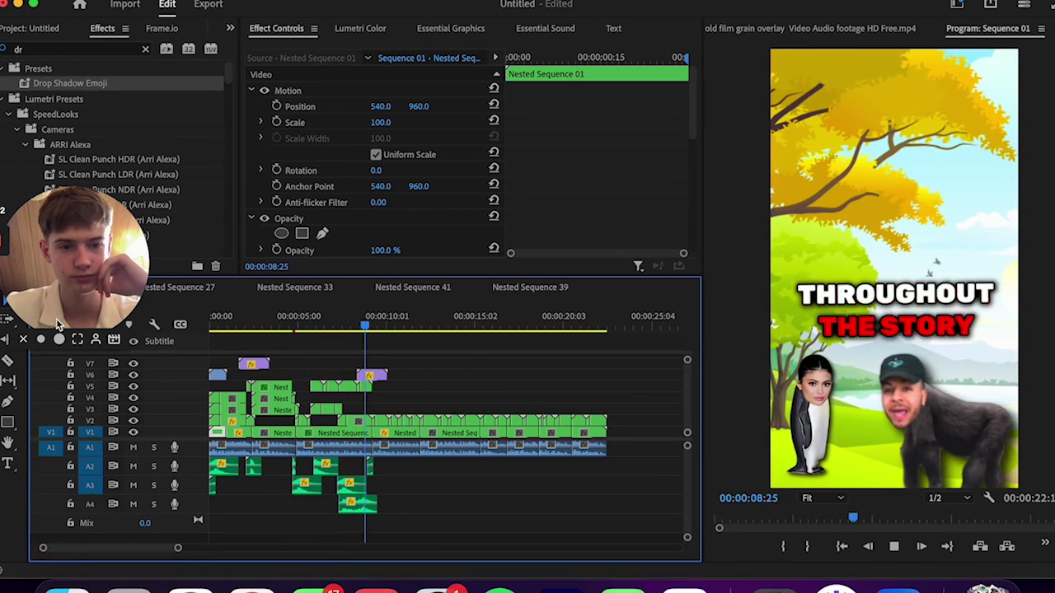
{"action": "key", "text": "space"}
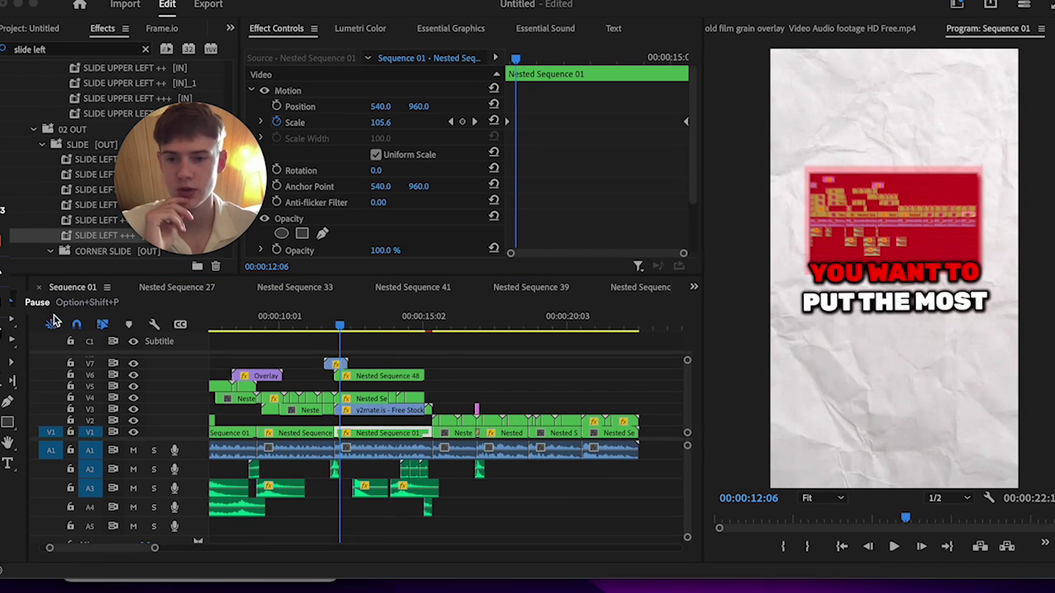
- Play Sequence 01 from 00:00:09:01 and replay the hook section up to 00:00:12:07
{"action": "left_click", "coordinate": [252, 323]}
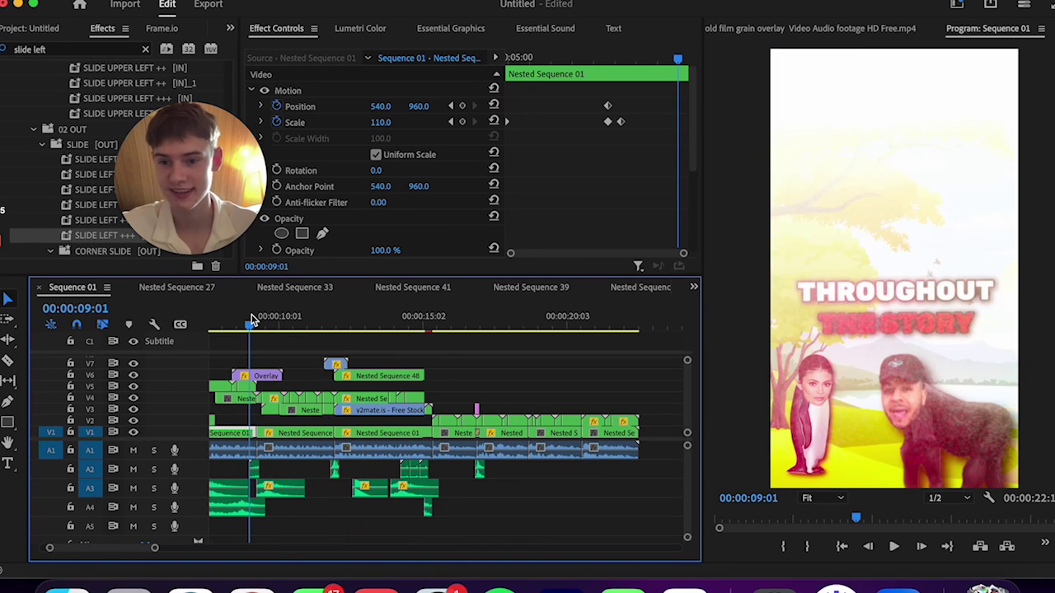
{"action": "key", "text": "space"}
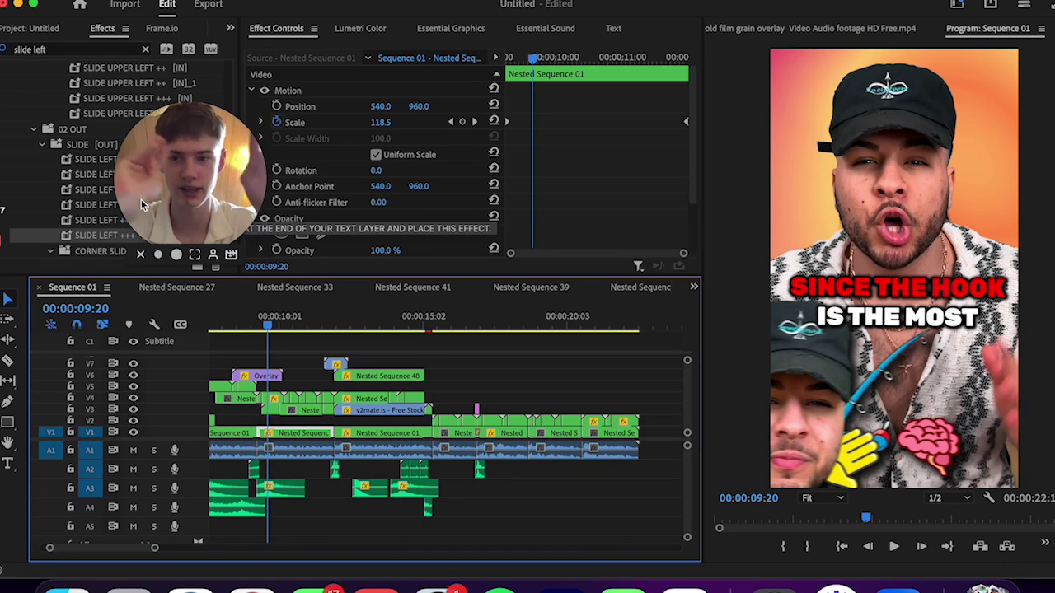
{"action": "left_click", "coordinate": [258, 320]}
{"action": "key", "text": "space"}
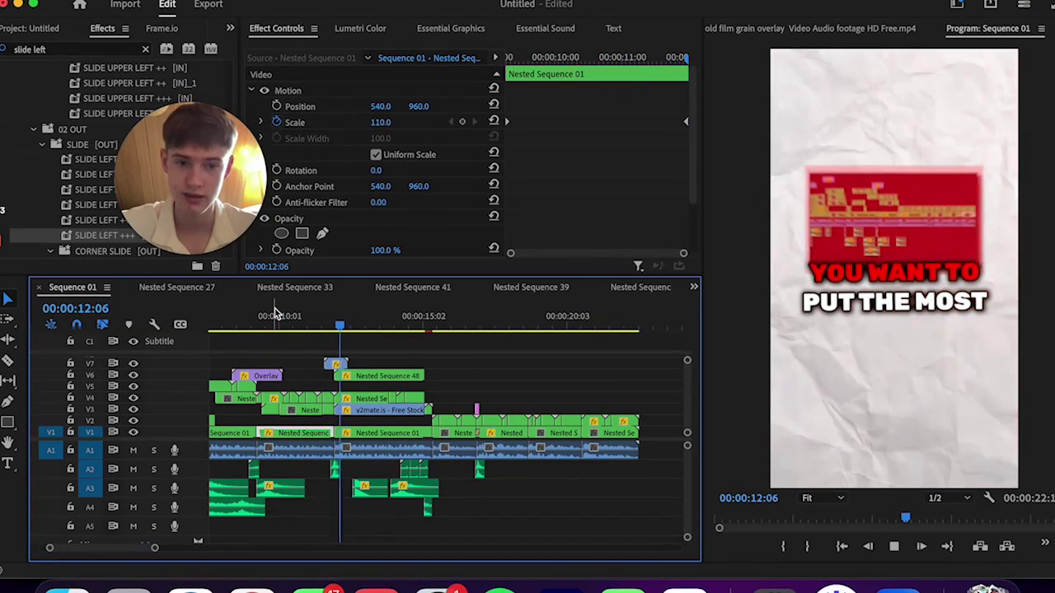
{"action": "key", "text": "space"}
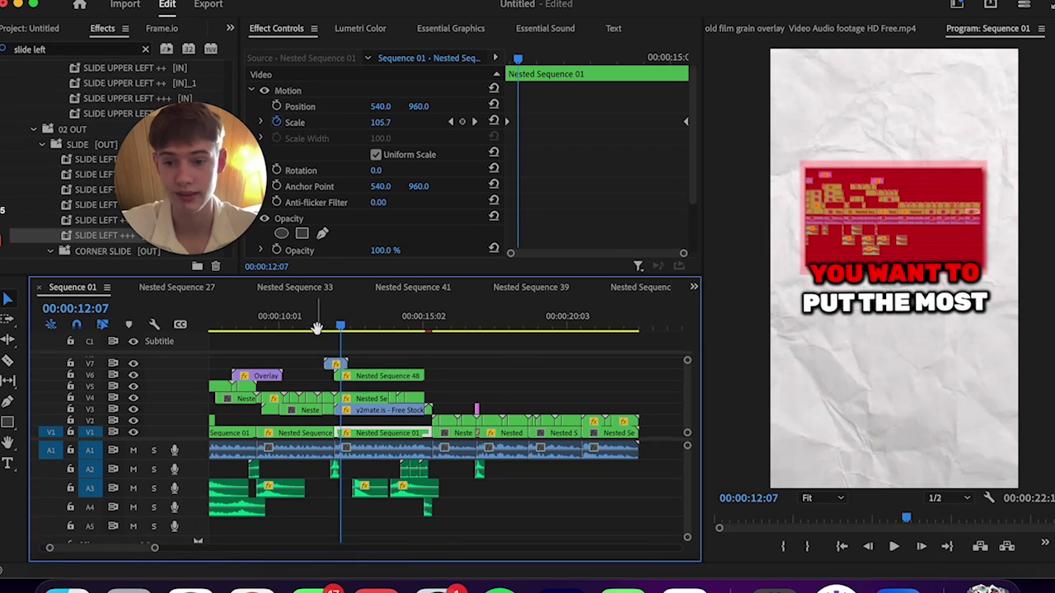
- Examine the stacked nested clips on V3 and V4 in the hook section, scrubbing through them to 00:00:11:28
{"action": "scroll", "coordinate": [257, 320], "scroll_direction": "up", "scroll_amount": 3}
{"action": "key", "text": "Up"}
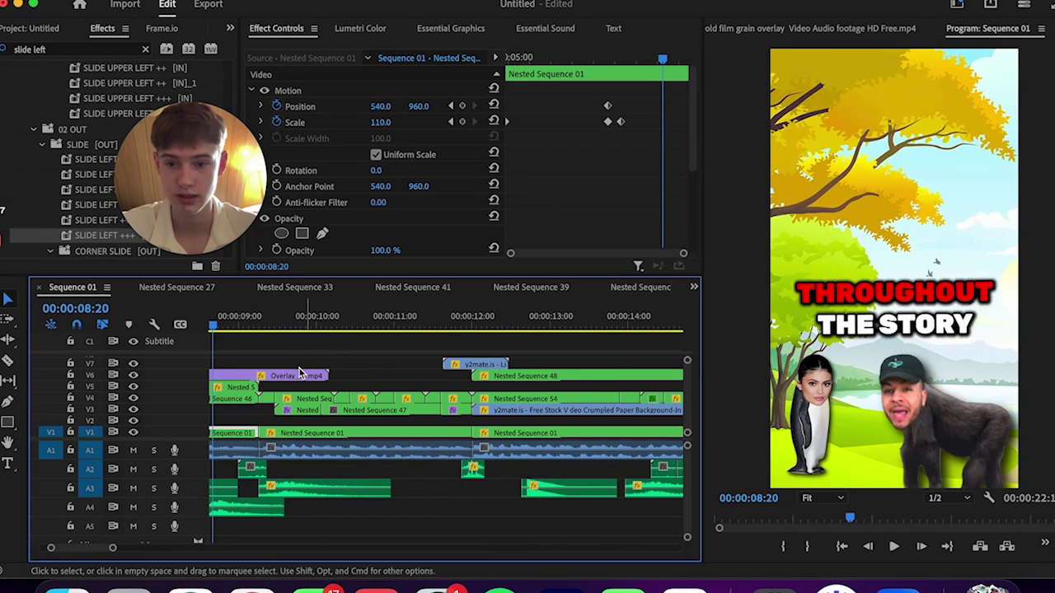
{"action": "mouse_move", "coordinate": [275, 391]}
{"action": "left_mouse_down"}
{"action": "mouse_move", "coordinate": [266, 398]}
{"action": "mouse_move", "coordinate": [280, 395]}
{"action": "left_mouse_up"}
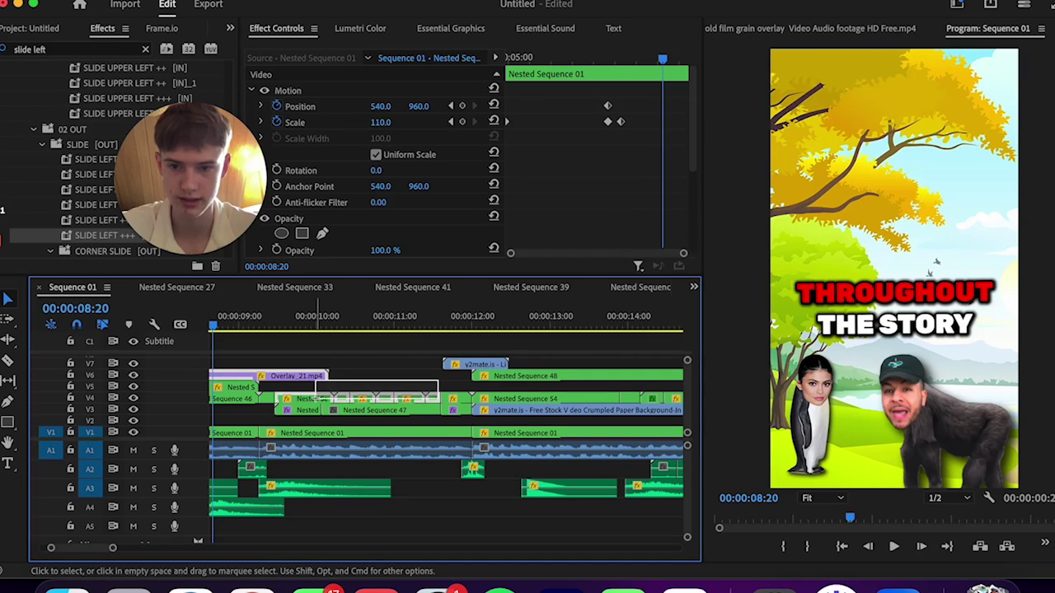
{"action": "left_click_drag", "start_coordinate": [438, 402], "coordinate": [438, 399]}
{"action": "left_click", "coordinate": [382, 381]}
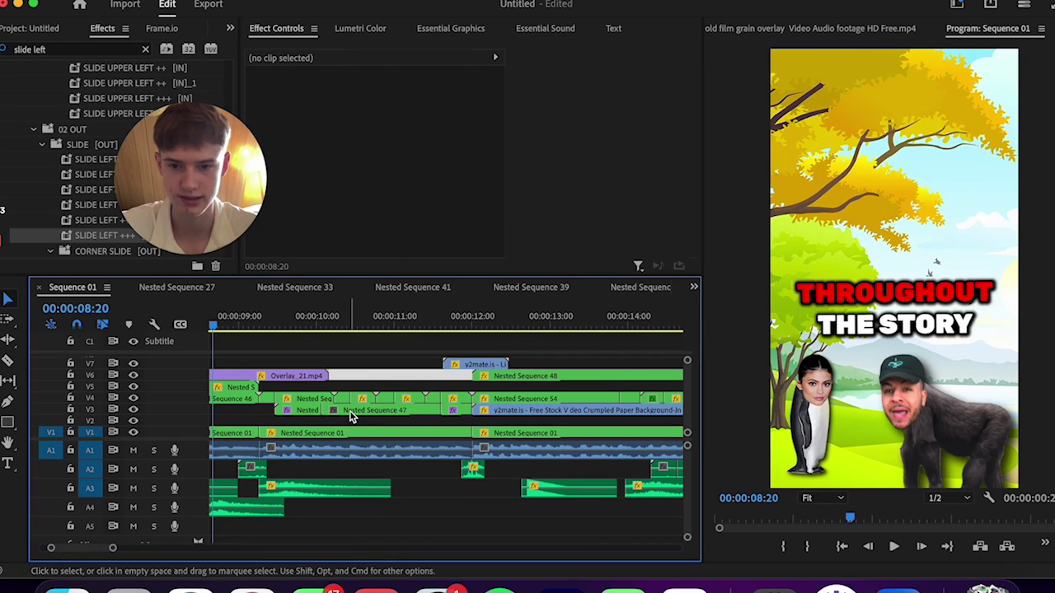
{"action": "left_click", "coordinate": [314, 412]}
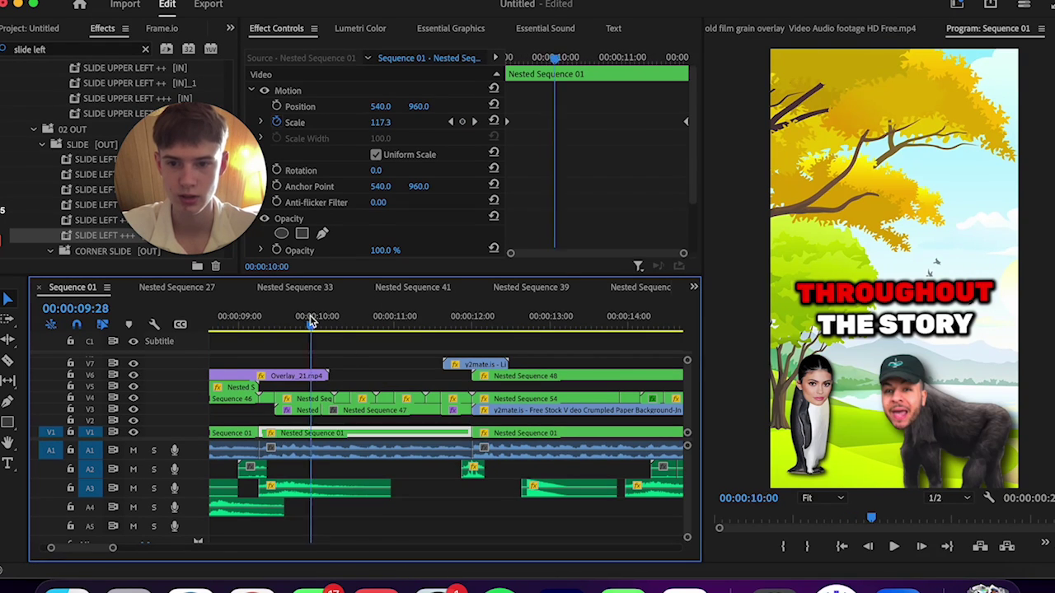
{"action": "left_click", "coordinate": [308, 327]}
{"action": "left_click_drag", "start_coordinate": [307, 327], "coordinate": [467, 349]}
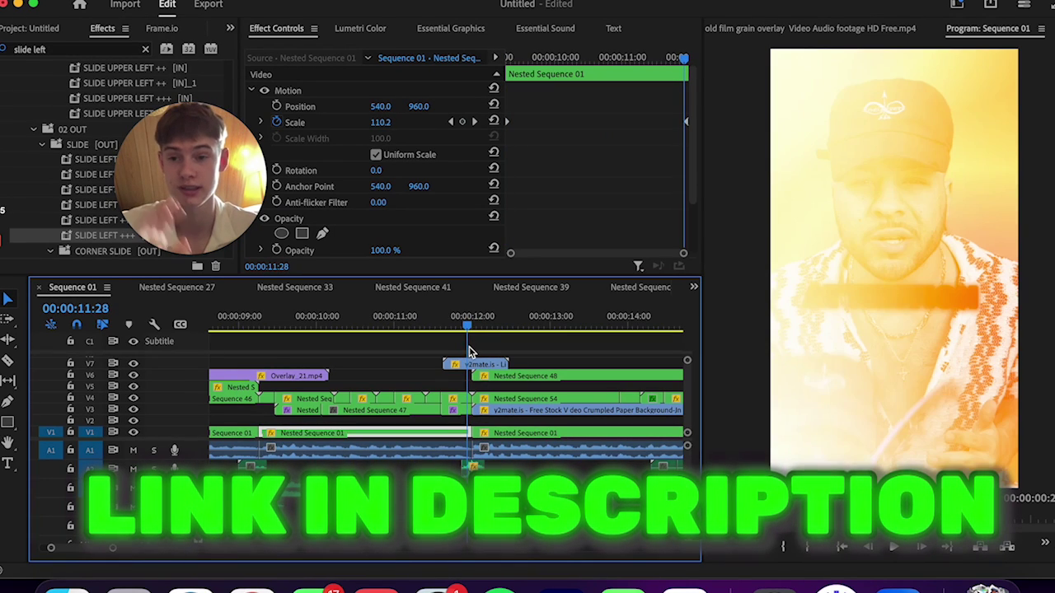
- Play Sequence 01 from the end of the park scene to 00:00:15:18
{"action": "key", "text": "minus"}
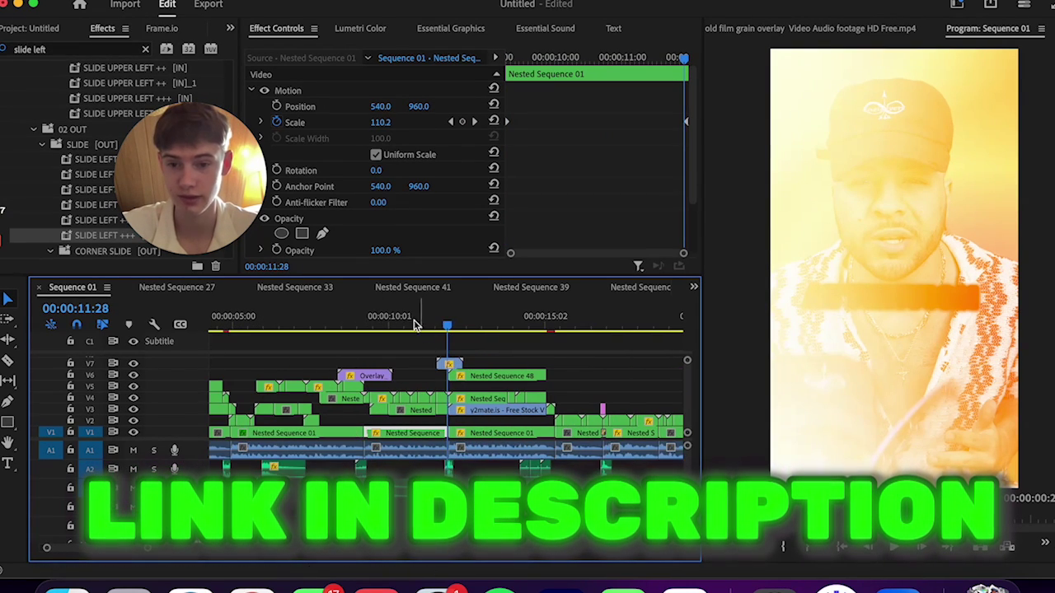
{"action": "left_click", "coordinate": [358, 322]}
{"action": "key", "text": "space"}
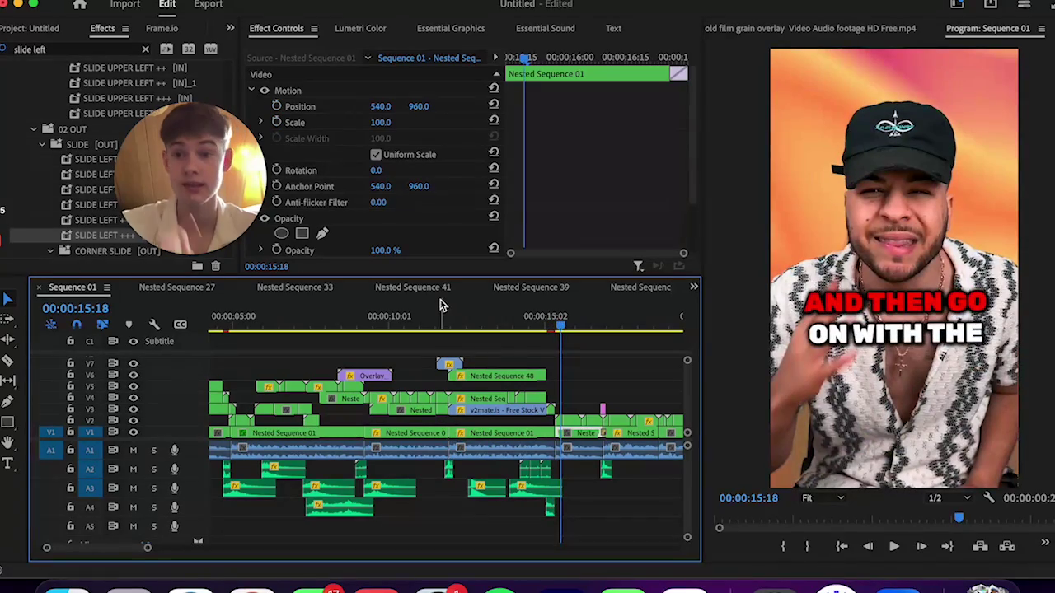
- Scrub through the light leak transition clip on V7 to 00:00:12:11 to examine how it covers the cut
{"action": "mouse_move", "coordinate": [456, 319]}
{"action": "left_mouse_down"}
{"action": "mouse_move", "coordinate": [435, 319]}
{"action": "mouse_move", "coordinate": [450, 318]}
{"action": "left_mouse_up"}
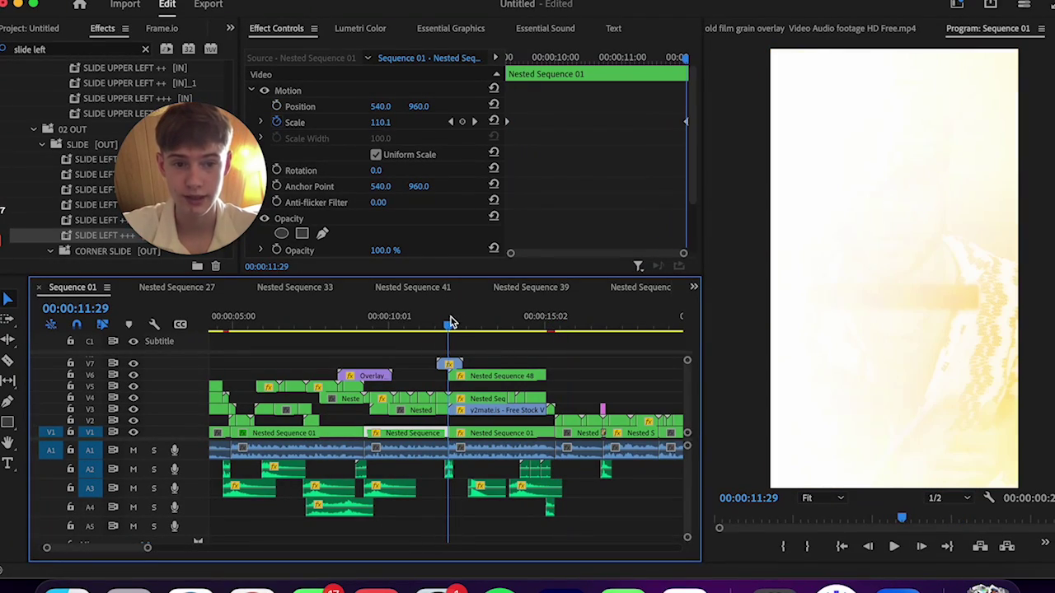
{"action": "left_click_drag", "start_coordinate": [379, 321], "coordinate": [450, 323]}
{"action": "key", "text": "="}
{"action": "key", "text": "="}
{"action": "key", "text": "="}
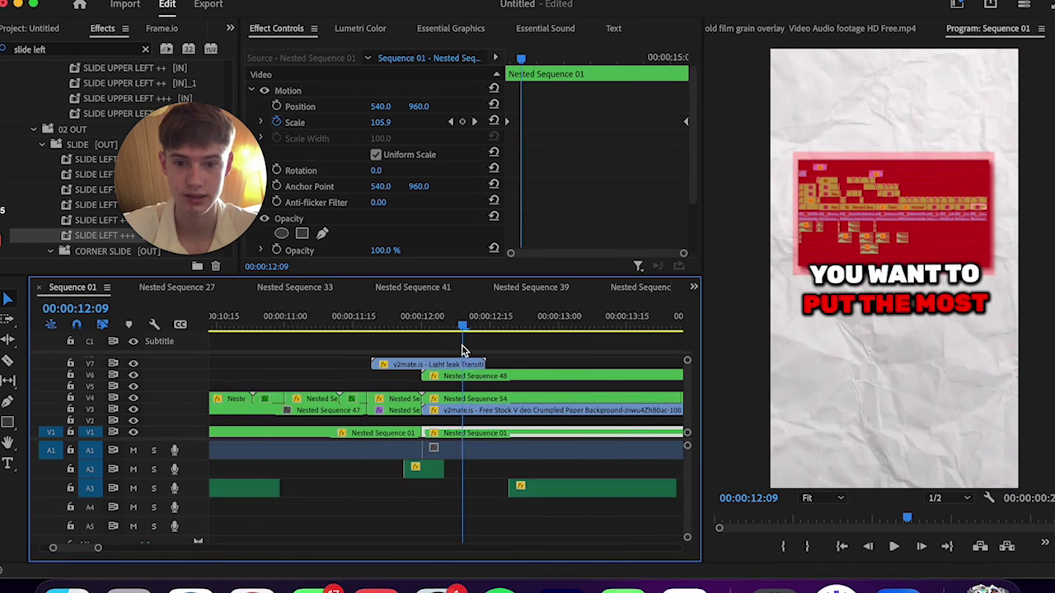
{"action": "left_click", "coordinate": [399, 323]}
{"action": "left_click", "coordinate": [478, 323]}
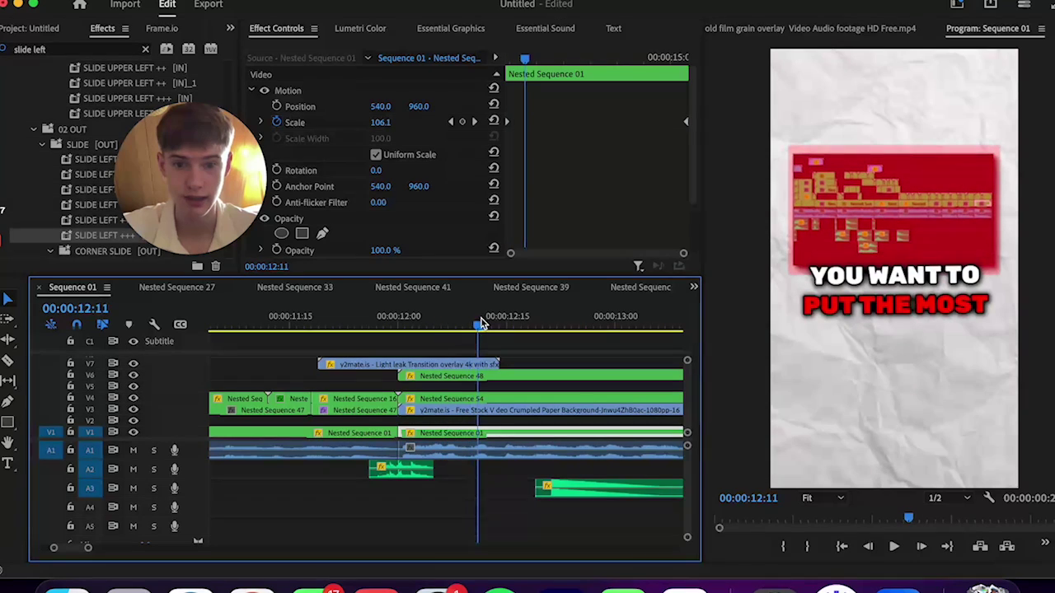
- Select the Nested Sequence 48 caption clip and switch the V6 track output off and on to isolate the captions
{"action": "left_click", "coordinate": [465, 376]}
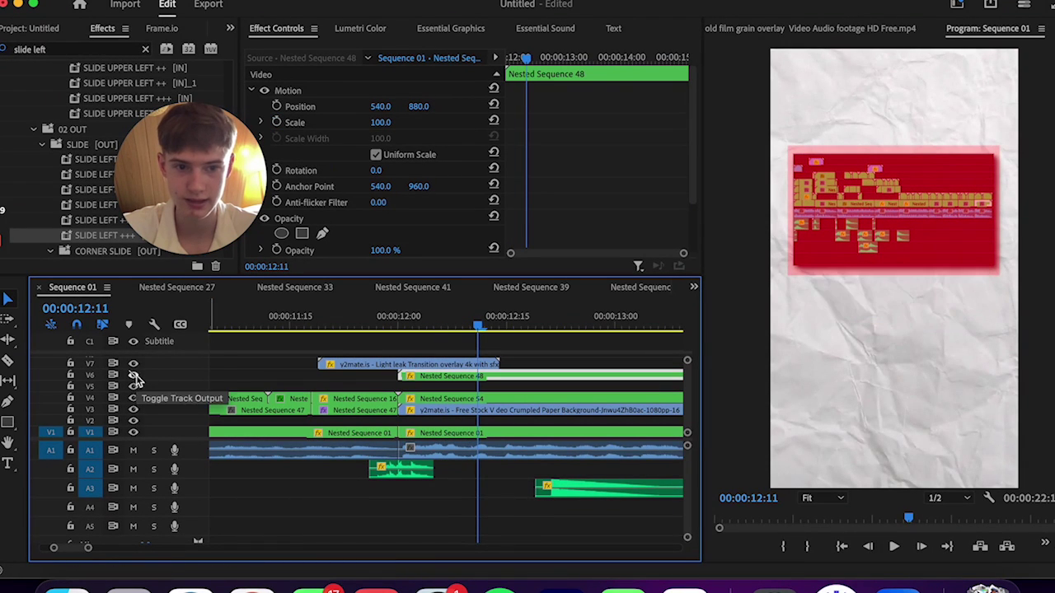
{"action": "left_click_drag", "start_coordinate": [89, 548], "coordinate": [103, 548]}
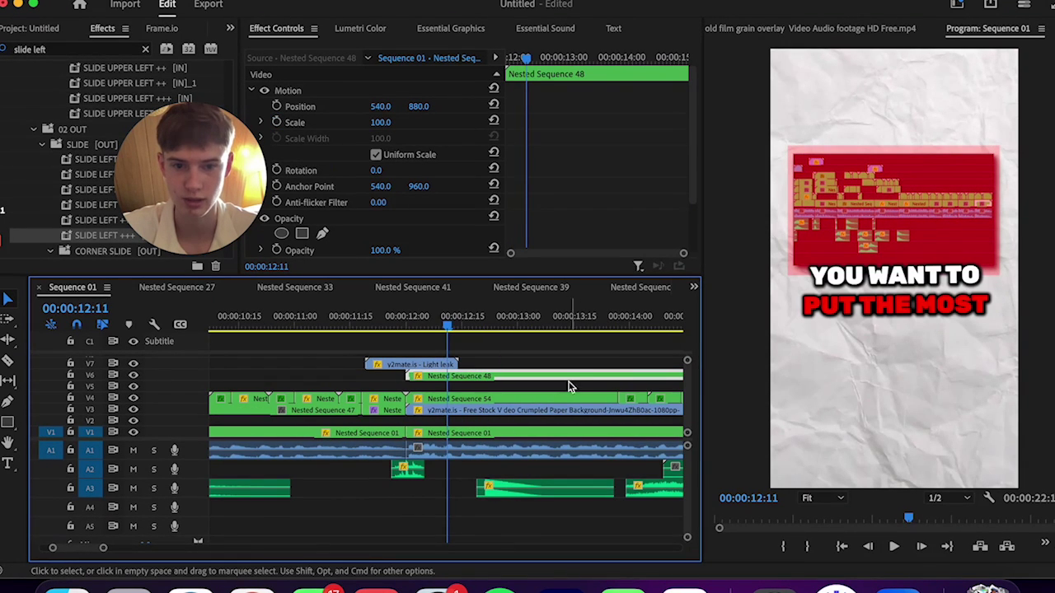
{"action": "left_click_drag", "start_coordinate": [568, 378], "coordinate": [560, 387]}
{"action": "key", "text": "super+z"}
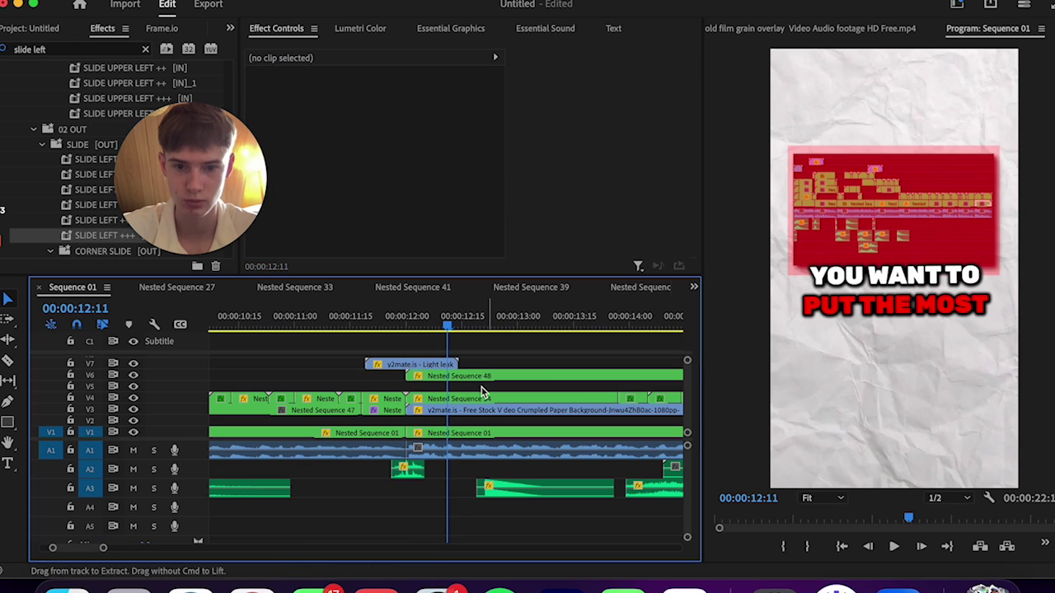
- Select the Laser Gun sound effect on A3 and play the timeline screenshot scene, replaying it from 00:00:12:04
{"action": "left_click_drag", "start_coordinate": [347, 315], "coordinate": [318, 334]}
{"action": "left_click", "coordinate": [371, 492]}
{"action": "key", "text": "space"}
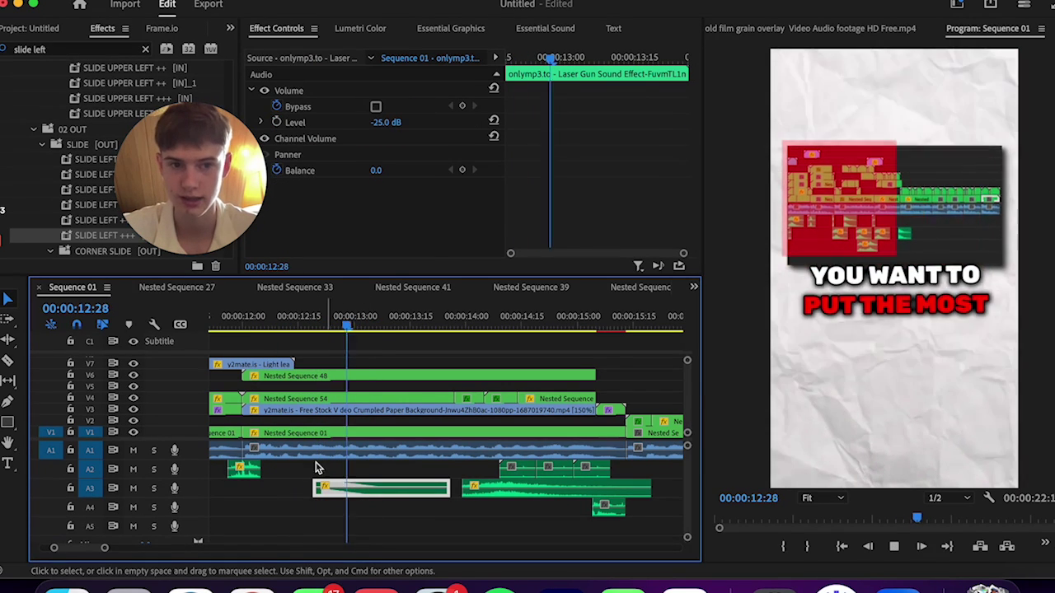
{"action": "key", "text": "space"}
{"action": "left_click_drag", "start_coordinate": [298, 316], "coordinate": [258, 311]}
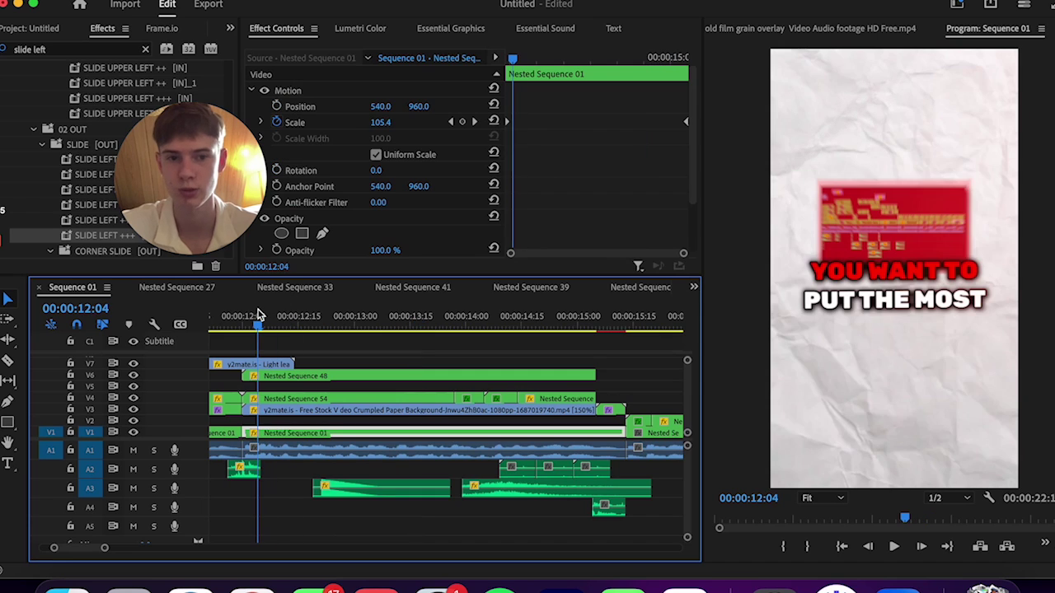
{"action": "key", "text": "space"}
{"action": "key", "text": "space"}
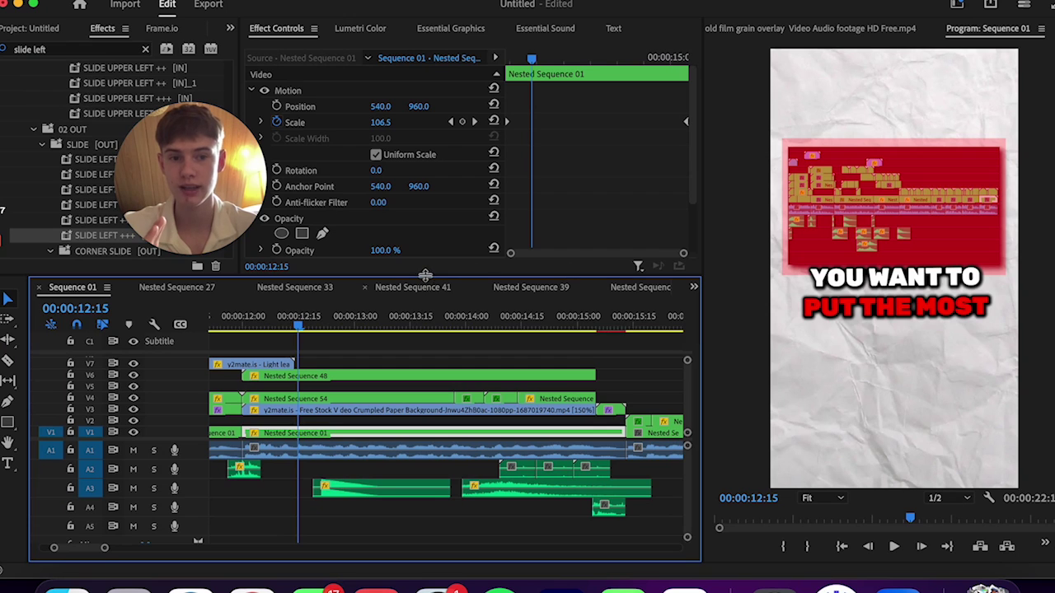
- Open Nested Sequence 54 from V4, open Nested Sequence 49 inside it, and select the Solid_red.png clip
{"action": "double_click", "coordinate": [277, 399]}
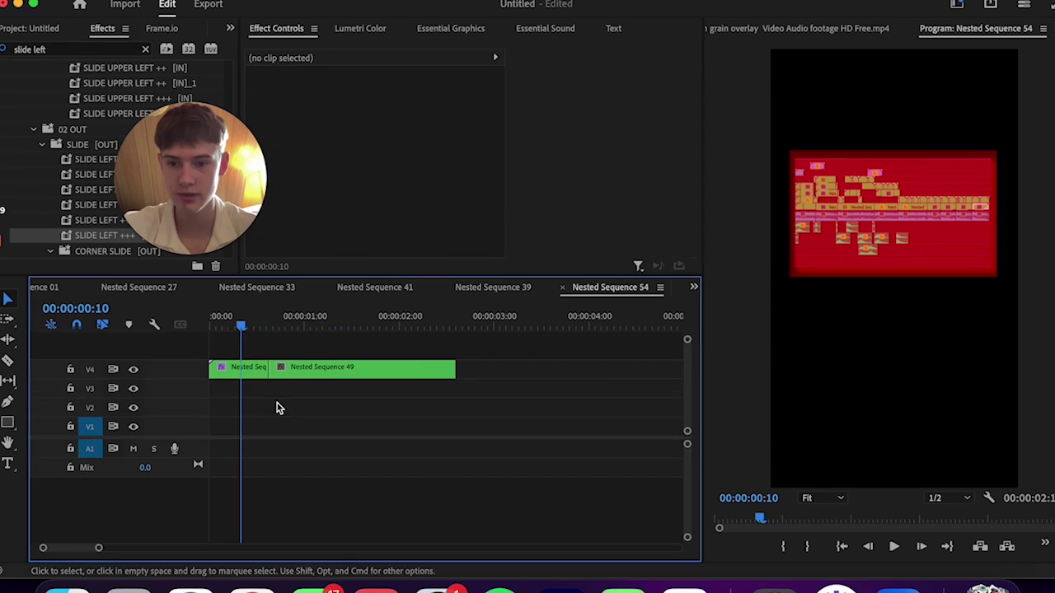
{"action": "left_click_drag", "start_coordinate": [257, 373], "coordinate": [687, 338]}
{"action": "left_click_drag", "start_coordinate": [80, 551], "coordinate": [67, 550]}
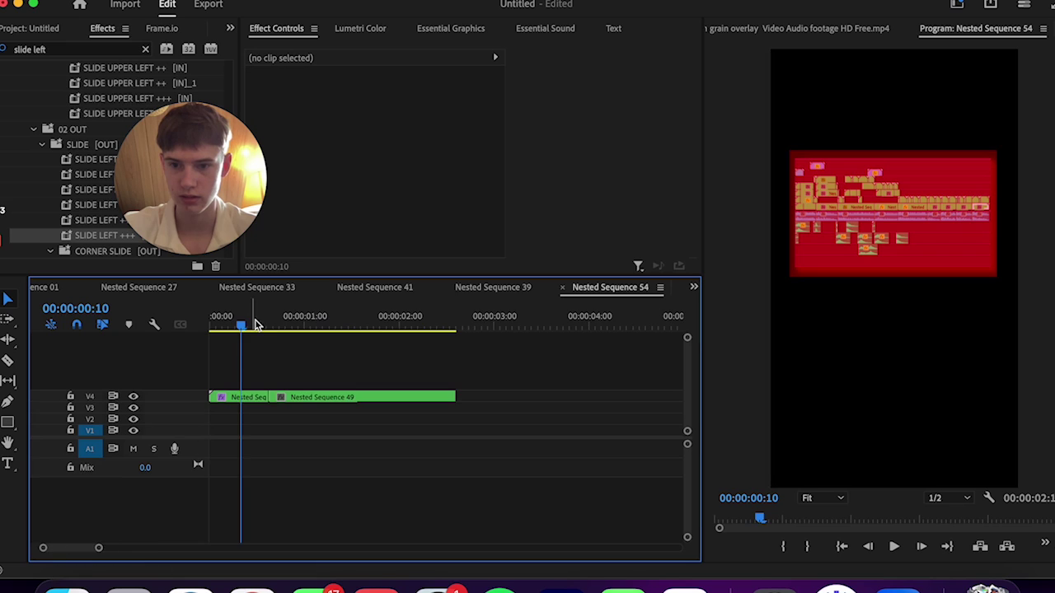
{"action": "double_click", "coordinate": [248, 399]}
{"action": "left_click", "coordinate": [252, 348]}
{"action": "left_click", "coordinate": [230, 319]}
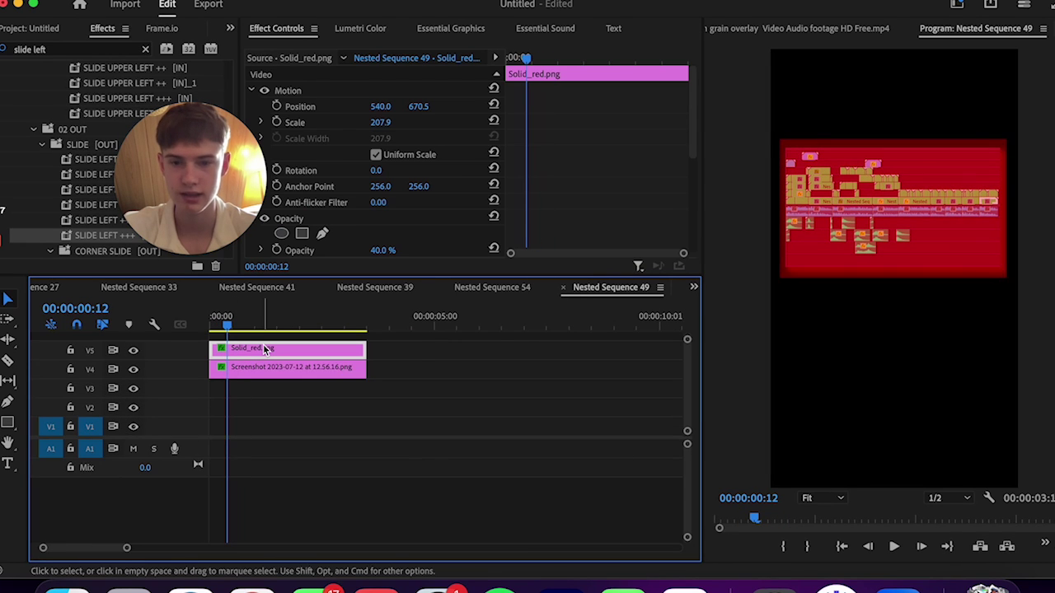
- Examine the Crop keyframes of the Solid_red.png clip, scrubbing between them to 00:00:01:06
{"action": "key", "text": "shift+Left"}
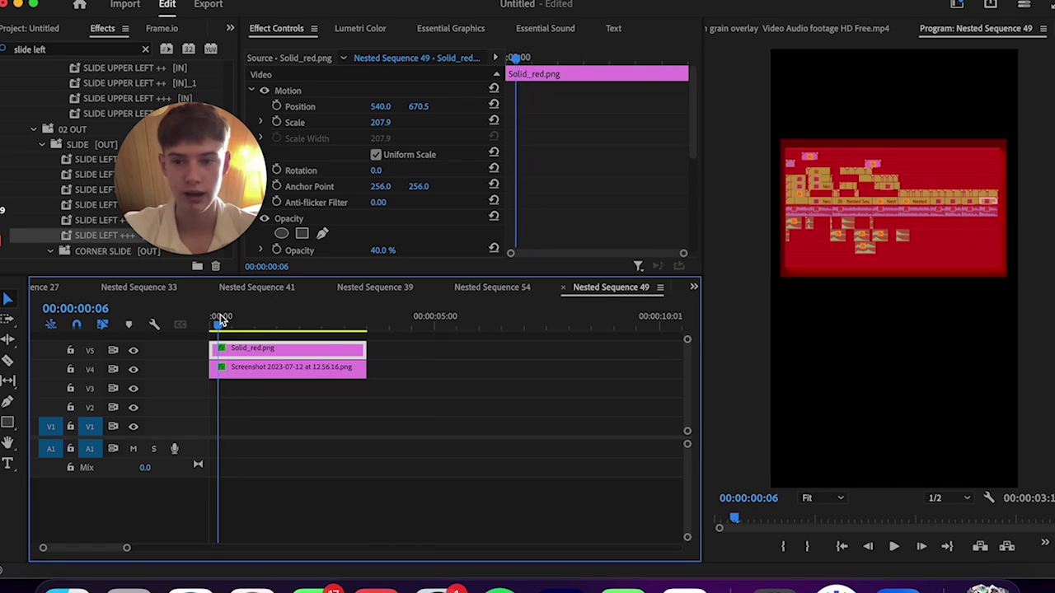
{"action": "key", "text": "Left"}
{"action": "scroll", "coordinate": [420, 207], "scroll_direction": "down", "scroll_amount": 2}
{"action": "scroll", "coordinate": [420, 207], "scroll_direction": "down", "scroll_amount": 5}
{"action": "left_click", "coordinate": [524, 53]}
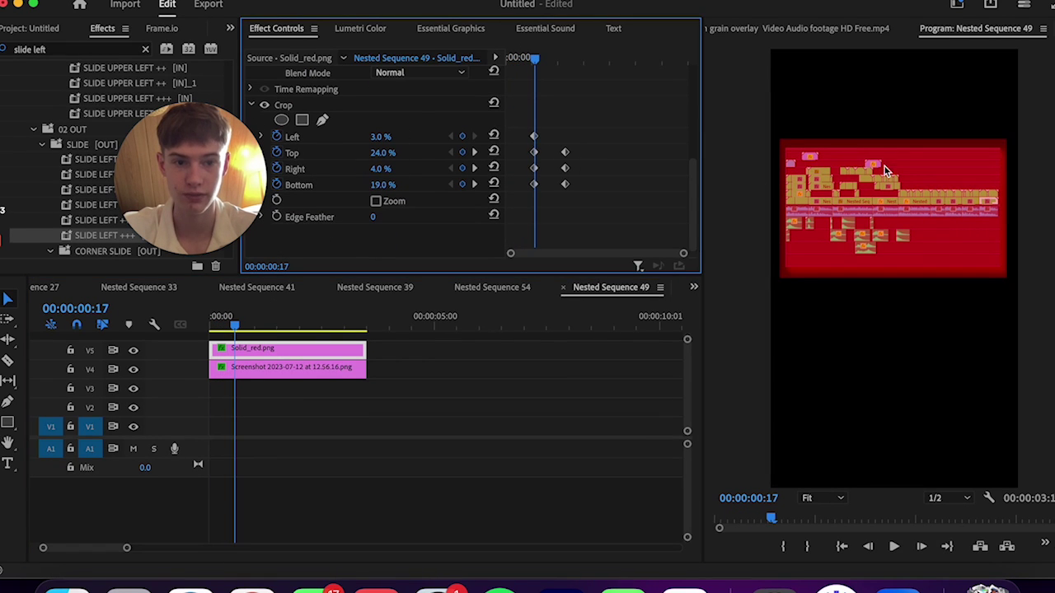
{"action": "left_click_drag", "start_coordinate": [540, 58], "coordinate": [570, 62]}
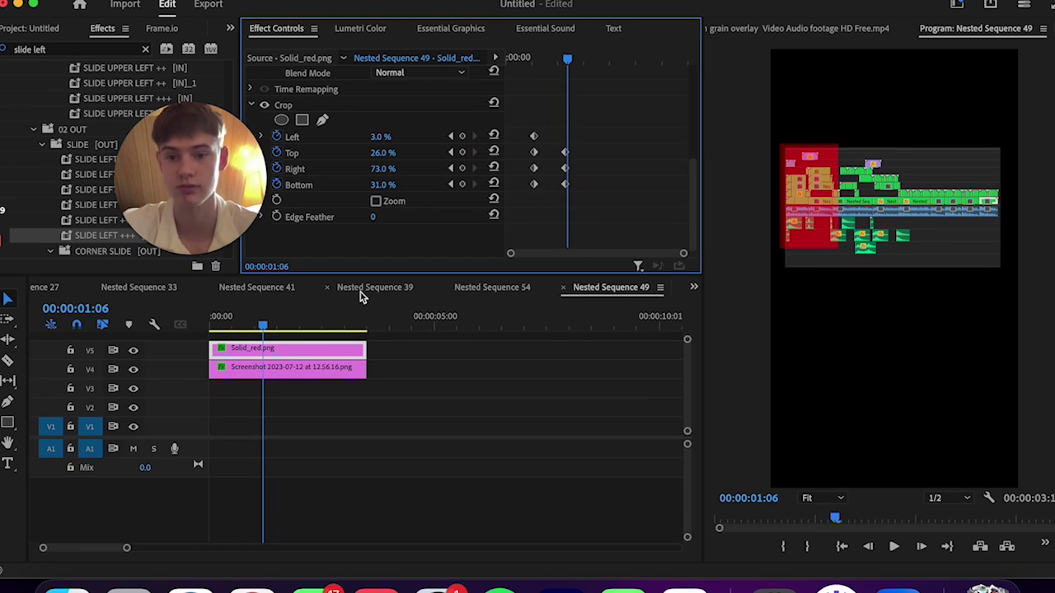
- Play Nested Sequence 49 from its start, return to Sequence 01, and scrub the Nested Sequence 54 clip to 00:00:12:14
{"action": "left_click_drag", "start_coordinate": [264, 315], "coordinate": [213, 315]}
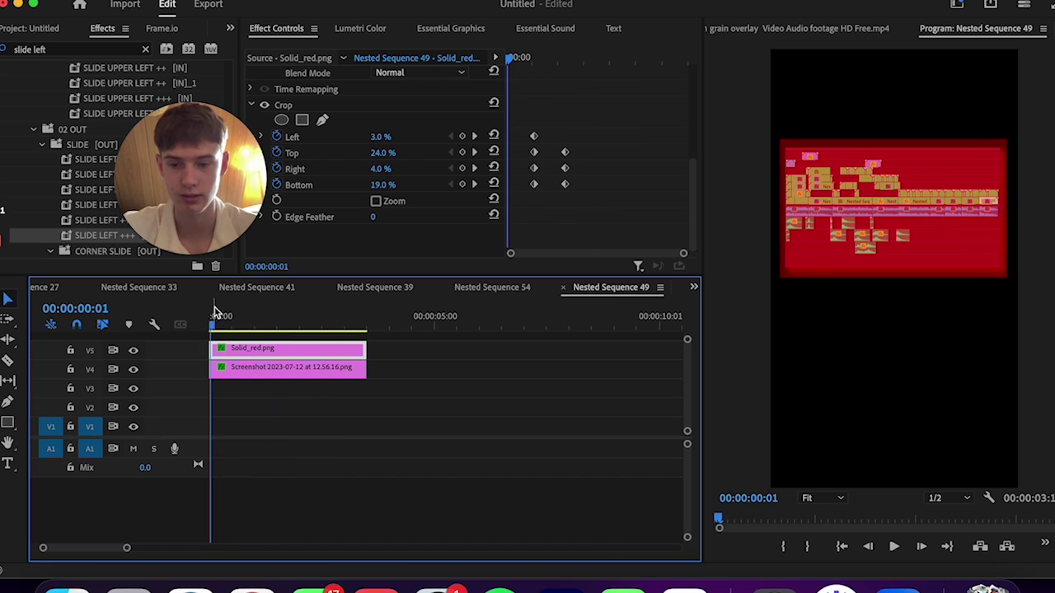
{"action": "key", "text": "space"}
{"action": "key", "text": "space"}
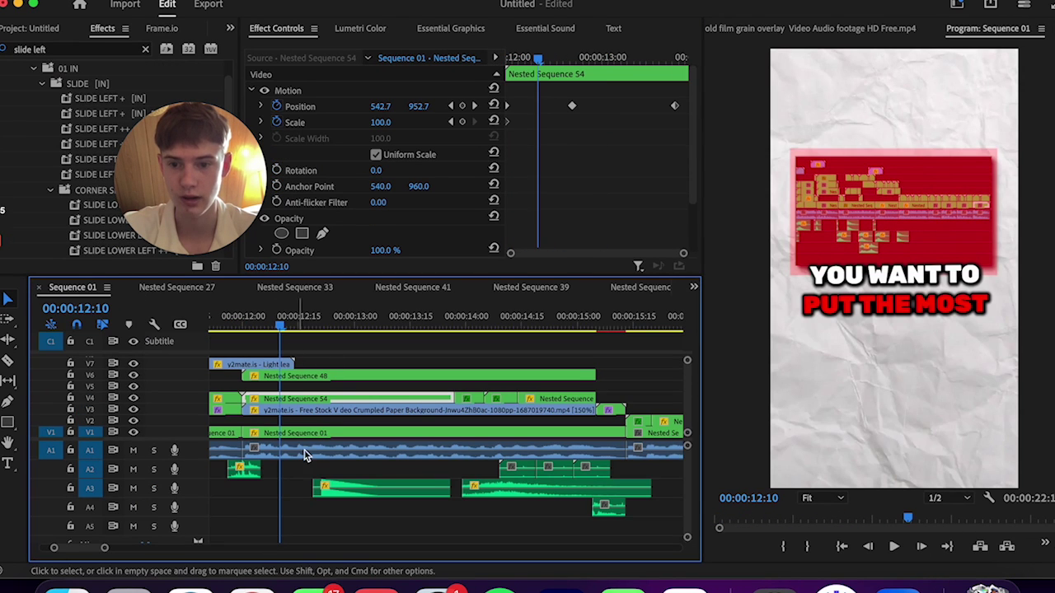
{"action": "left_click_drag", "start_coordinate": [302, 323], "coordinate": [294, 323]}
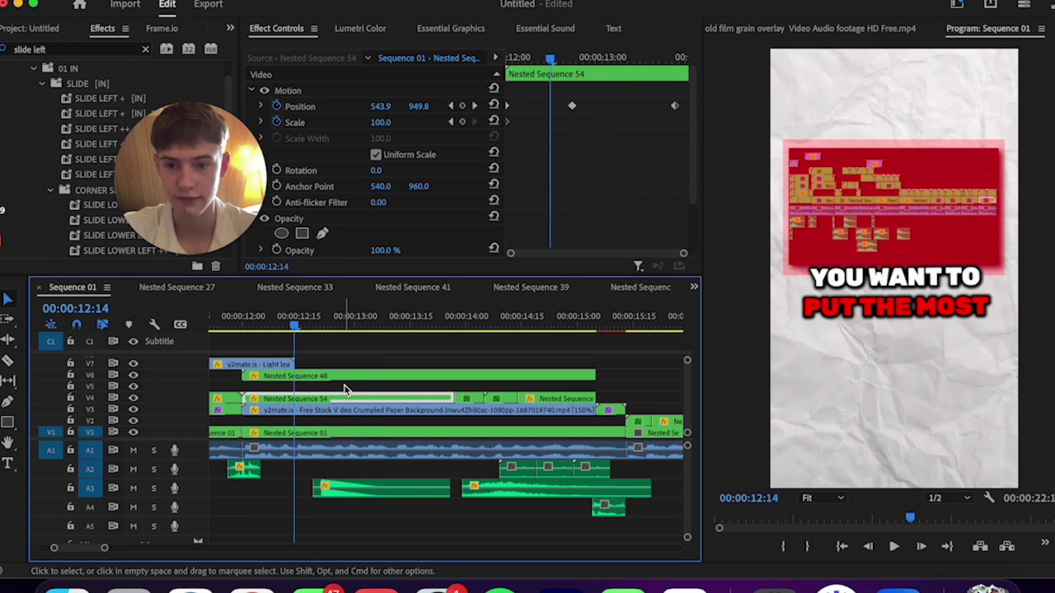
- Open Nested Sequence 54 from V4, open Nested Sequence 49 inside it, and select both the Solid_red.png and screenshot clips
{"action": "double_click", "coordinate": [348, 399]}
{"action": "double_click", "coordinate": [237, 396]}
{"action": "left_click", "coordinate": [257, 371], "text": "shift"}
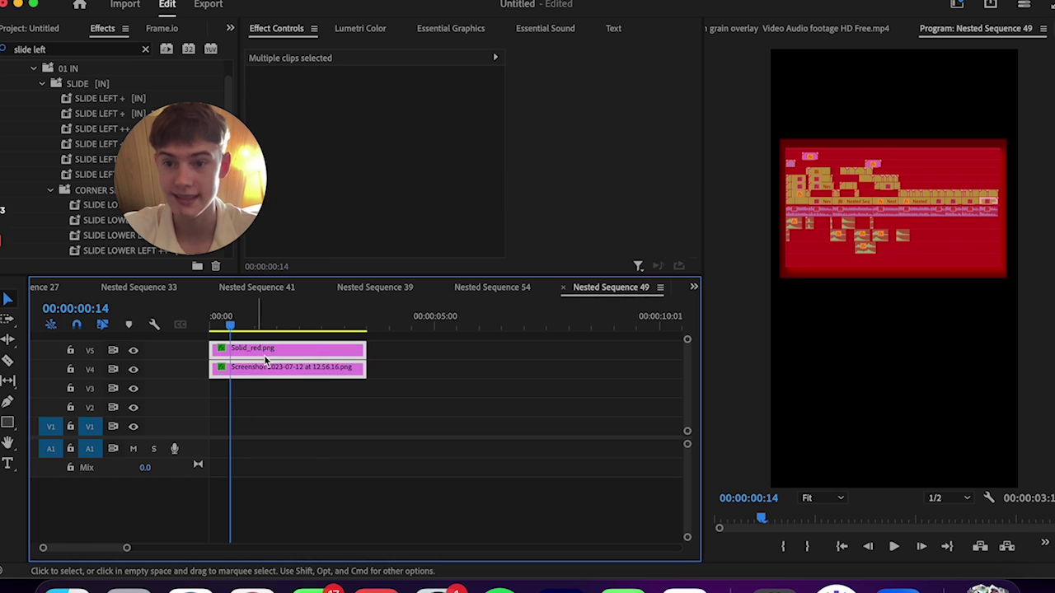
- Play Nested Sequence 54 from its start, return to Sequence 01, and scrub to 00:00:13:03
{"action": "left_click", "coordinate": [499, 287]}
{"action": "left_click_drag", "start_coordinate": [257, 328], "coordinate": [212, 328]}
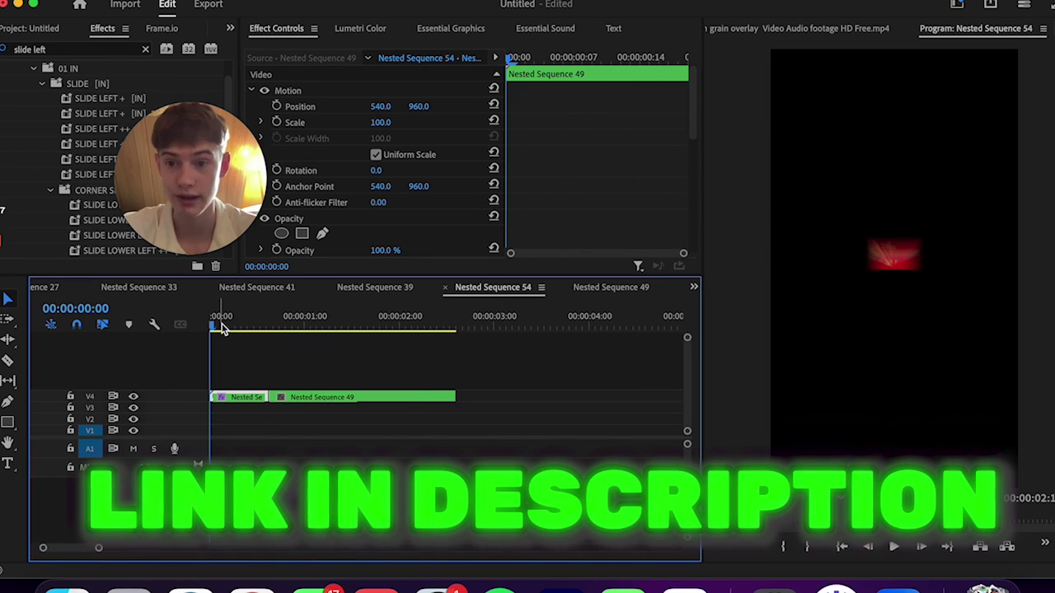
{"action": "key", "text": "space"}
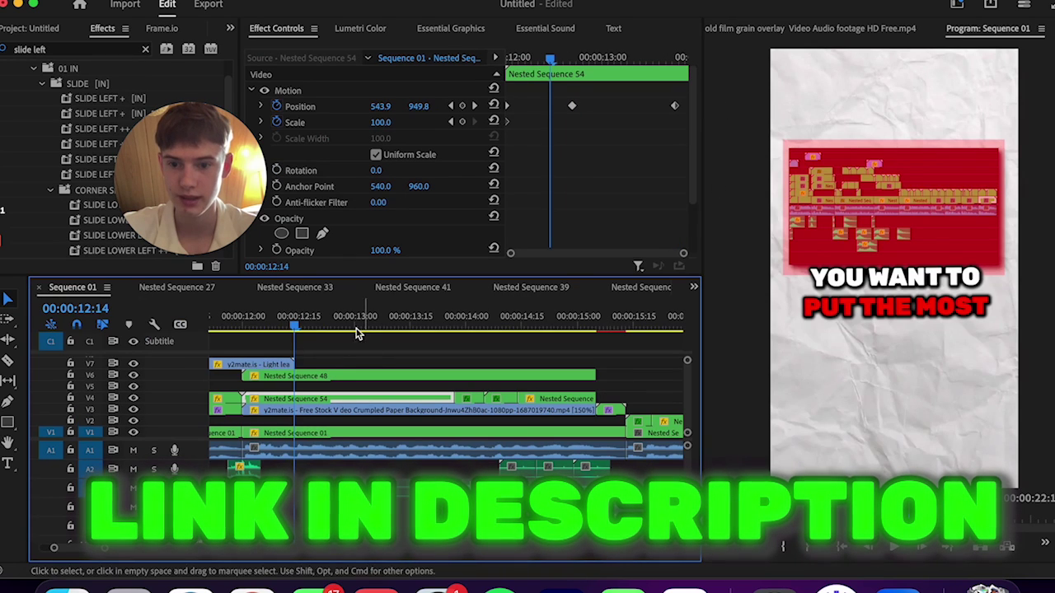
{"action": "left_click_drag", "start_coordinate": [304, 322], "coordinate": [339, 322]}
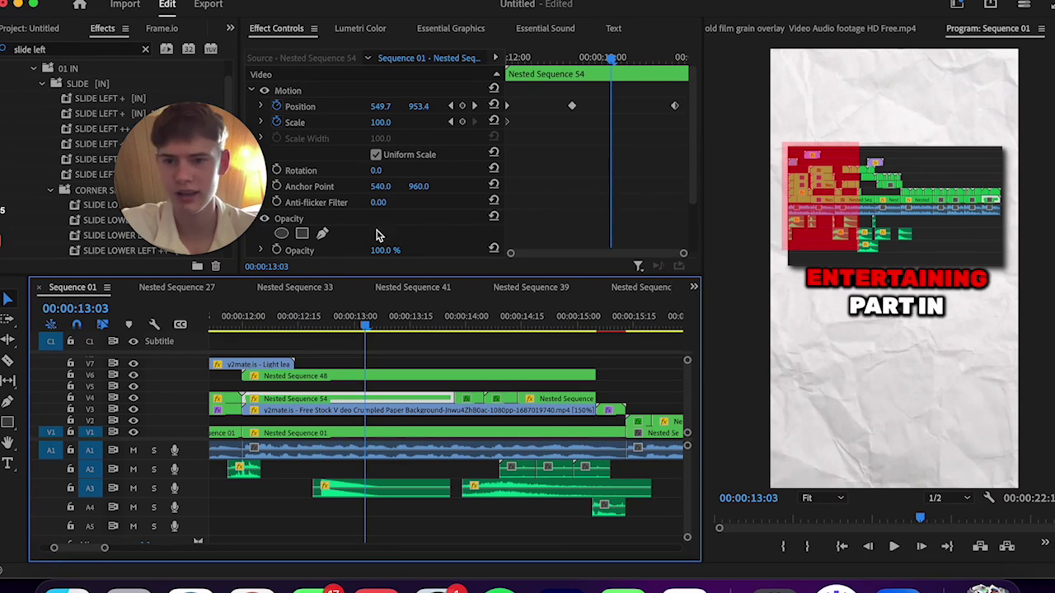
- Play Sequence 01 from 00:00:11:28 through the light leak, and replay the screenshot scene from 00:00:12:05
{"action": "left_click", "coordinate": [237, 321]}
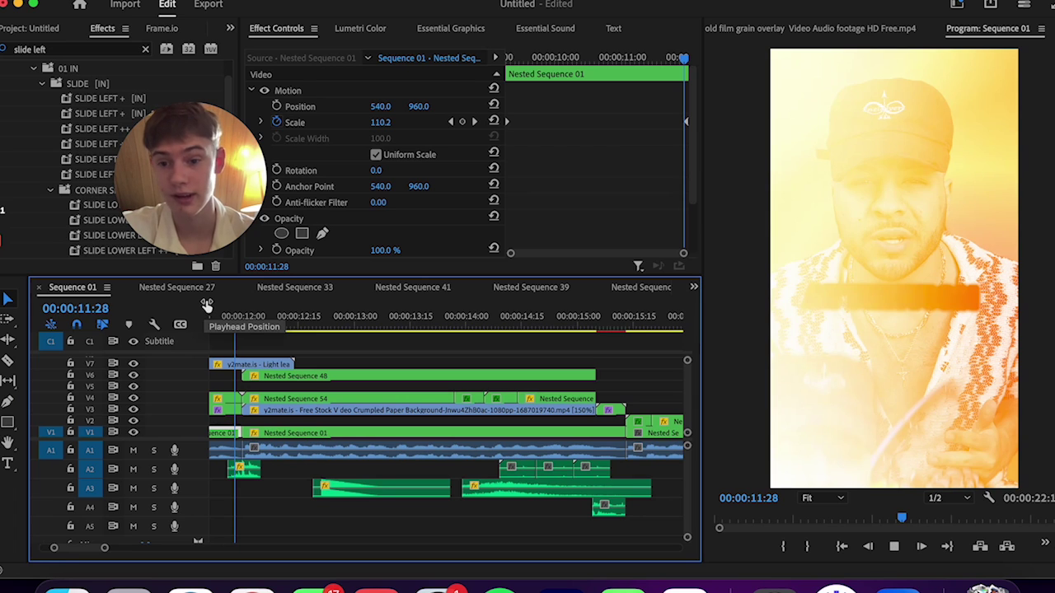
{"action": "key", "text": "Right"}
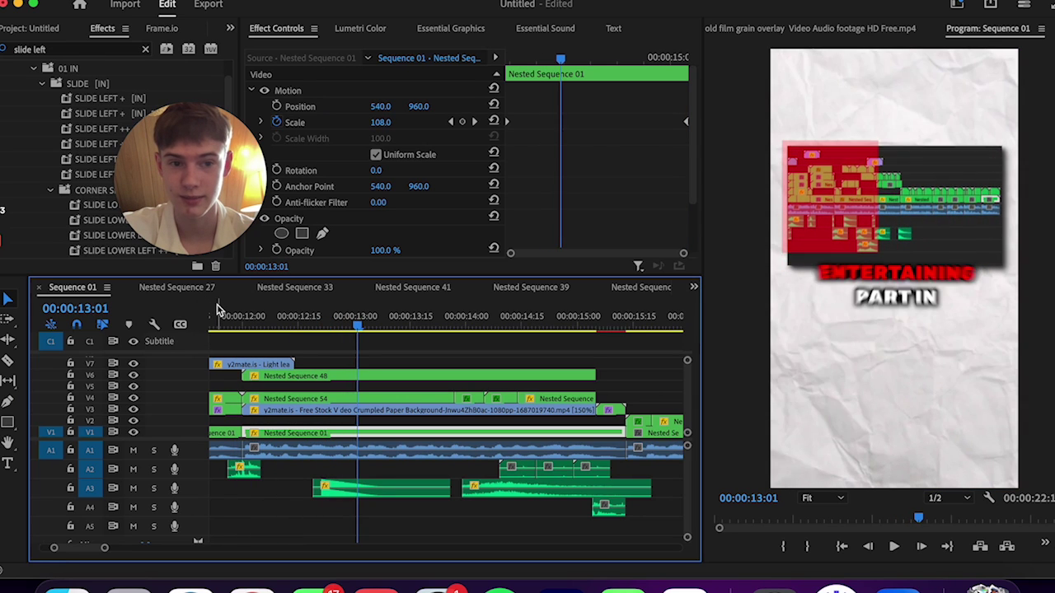
{"action": "left_click", "coordinate": [261, 316]}
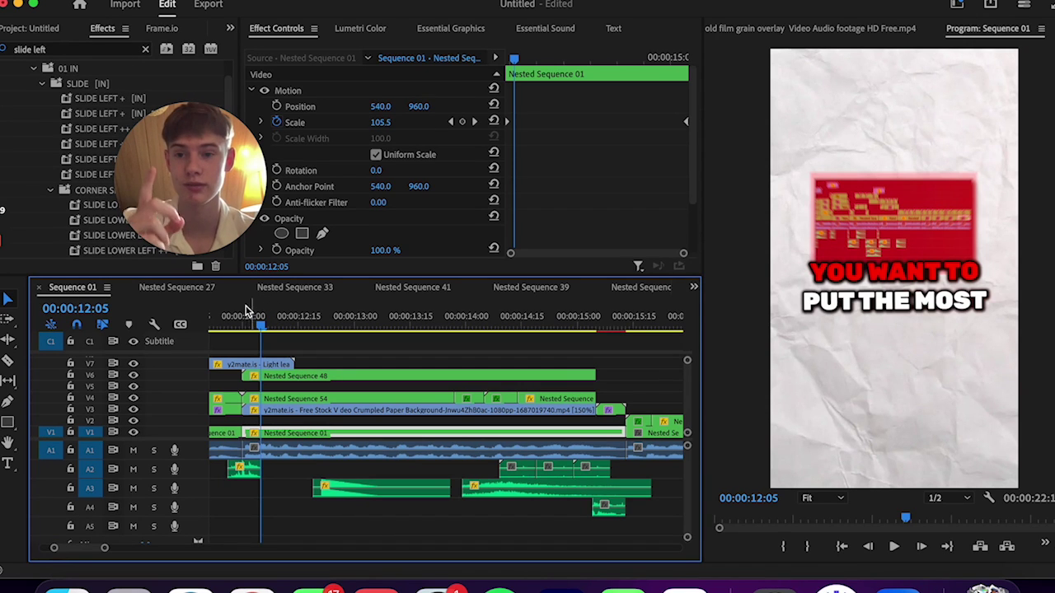
{"action": "key", "text": "space"}
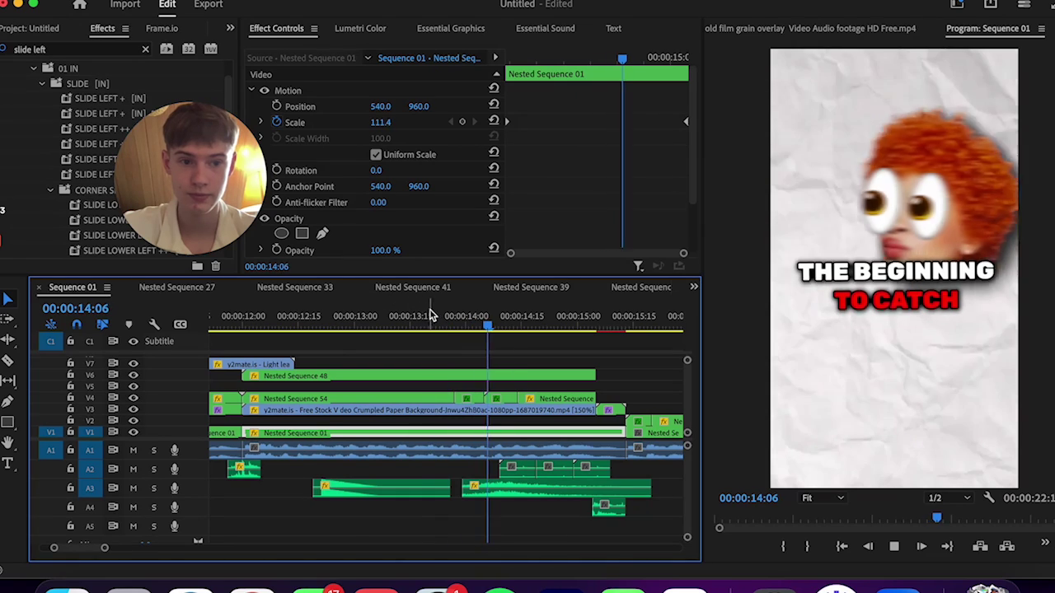
- Scrub the face with eye emojis to 00:00:14:14, replay the scene, and return to 00:00:14:11
{"action": "left_click", "coordinate": [467, 321]}
{"action": "left_click_drag", "start_coordinate": [462, 327], "coordinate": [519, 326]}
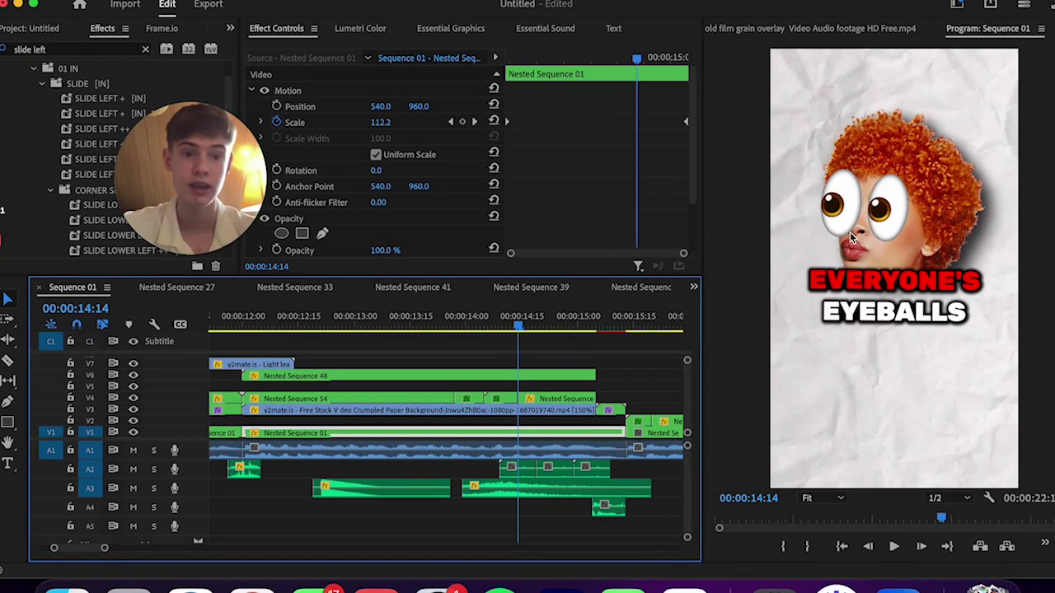
{"action": "left_click_drag", "start_coordinate": [532, 315], "coordinate": [485, 322]}
{"action": "key", "text": "space"}
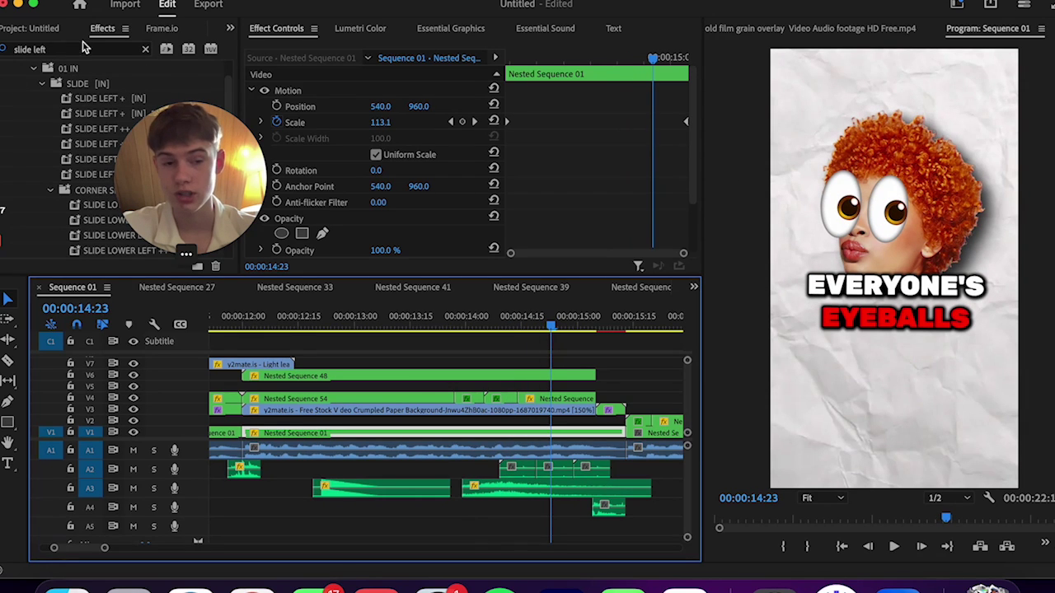
{"action": "mouse_move", "coordinate": [507, 321]}
{"action": "left_mouse_down"}
{"action": "mouse_move", "coordinate": [481, 321]}
{"action": "mouse_move", "coordinate": [506, 322]}
{"action": "left_mouse_up"}
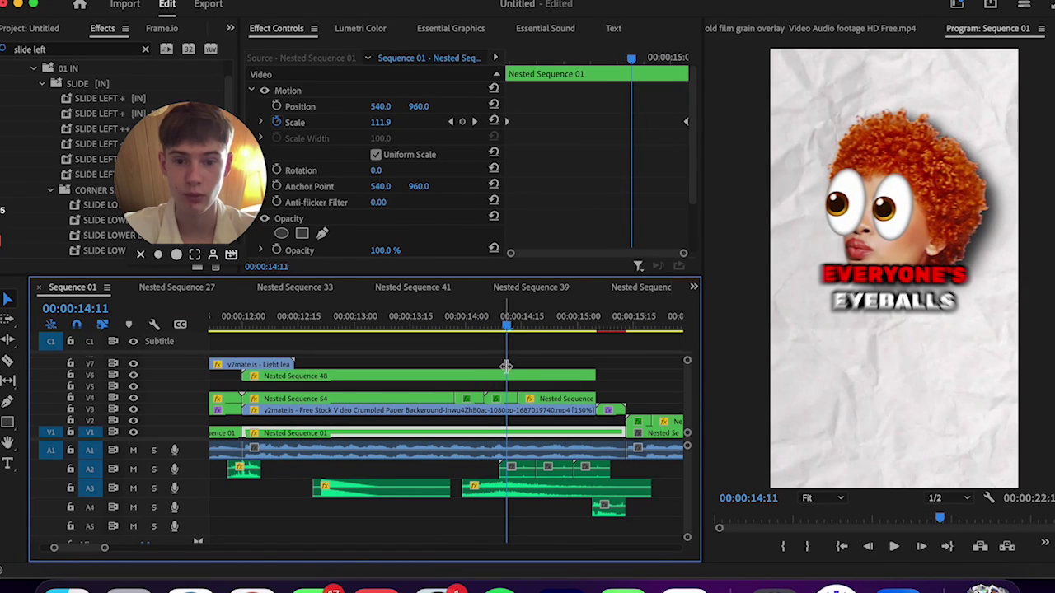
- Open Nested Sequence 52 from V4, and open Nested Sequence 51 with the eyes clips inside it
{"action": "double_click", "coordinate": [500, 392]}
{"action": "left_click", "coordinate": [271, 348]}
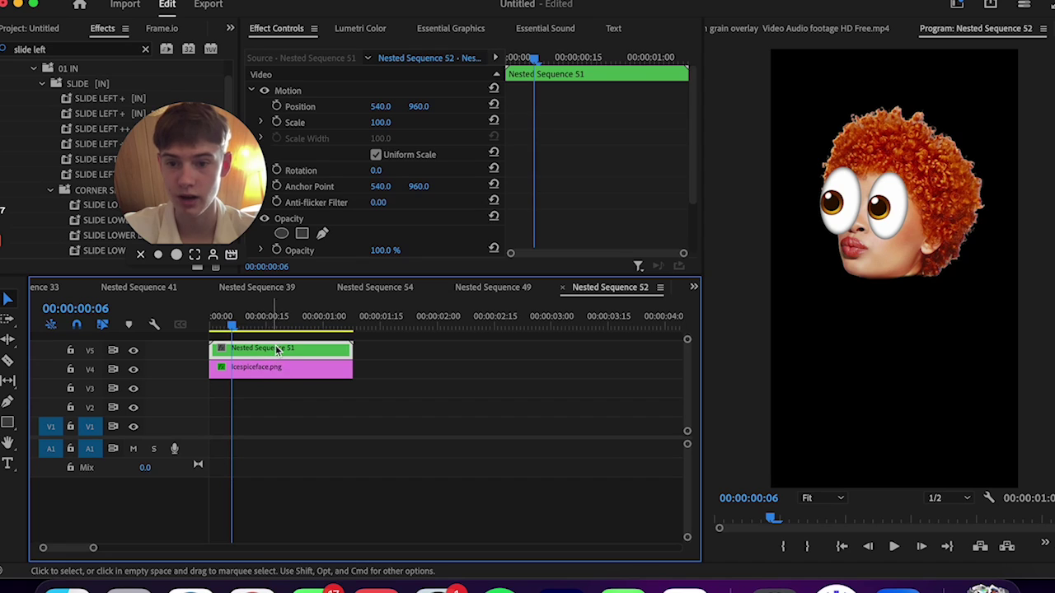
{"action": "scroll", "coordinate": [332, 169], "scroll_direction": "down", "scroll_amount": 3}
{"action": "double_click", "coordinate": [238, 347]}
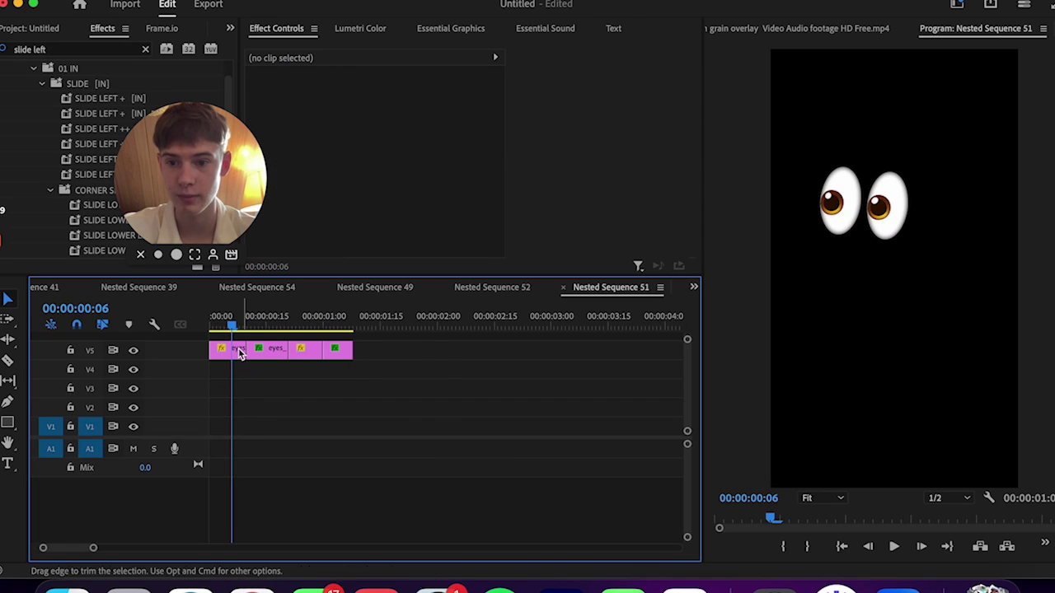
- Scrub across the first two eyes clips in Nested Sequence 51 and select the second eyes_1f440.png clip
{"action": "left_click_drag", "start_coordinate": [237, 323], "coordinate": [235, 327]}
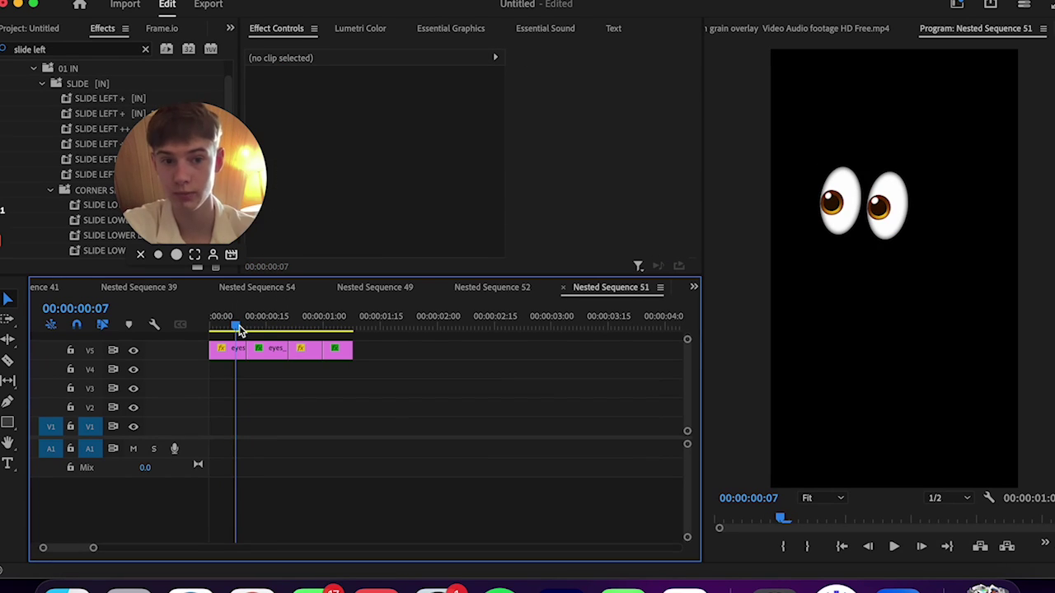
{"action": "left_click_drag", "start_coordinate": [244, 323], "coordinate": [272, 339]}
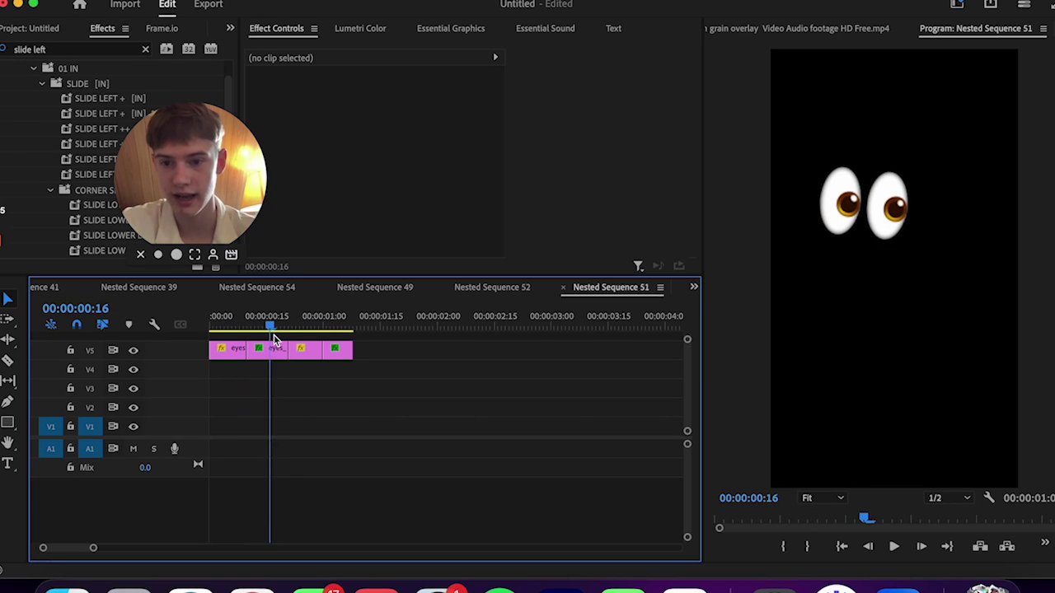
{"action": "left_click", "coordinate": [271, 349]}
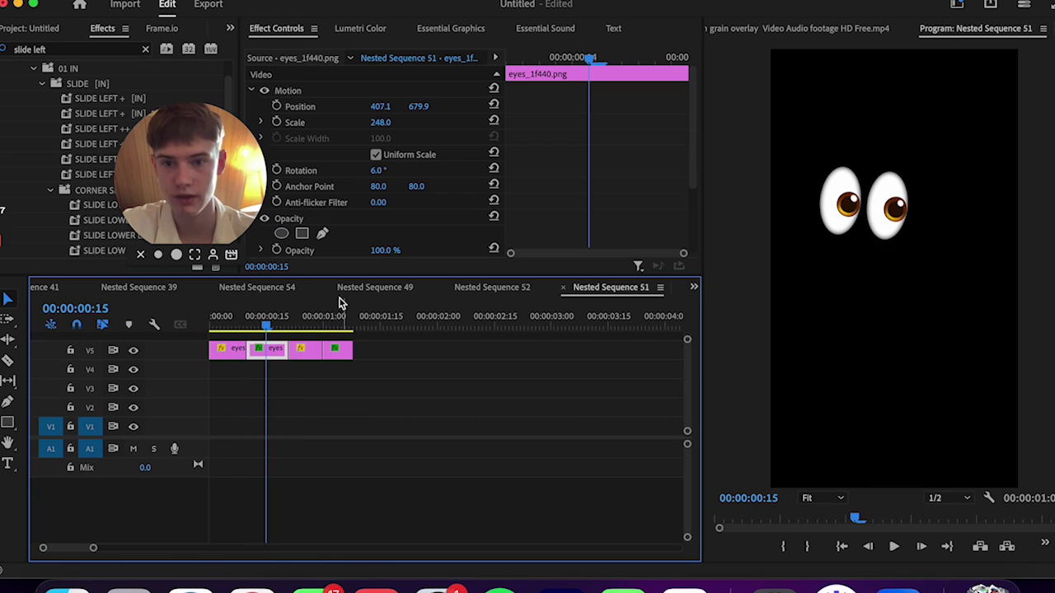
- Search the effects for "flip horiz", review Horizontal Flip on the second eyes clip, and scrub to 00:00:01:02
{"action": "left_click", "coordinate": [121, 53]}
{"action": "type", "text": "flip horiz"}
{"action": "left_click_drag", "start_coordinate": [69, 160], "coordinate": [348, 171]}
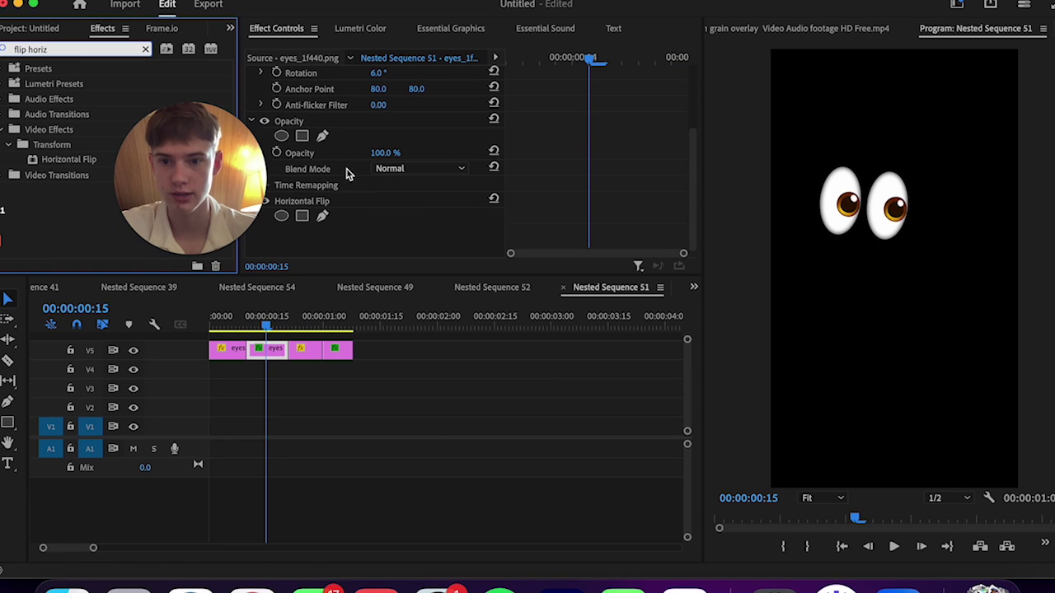
{"action": "left_click_drag", "start_coordinate": [232, 321], "coordinate": [336, 340]}
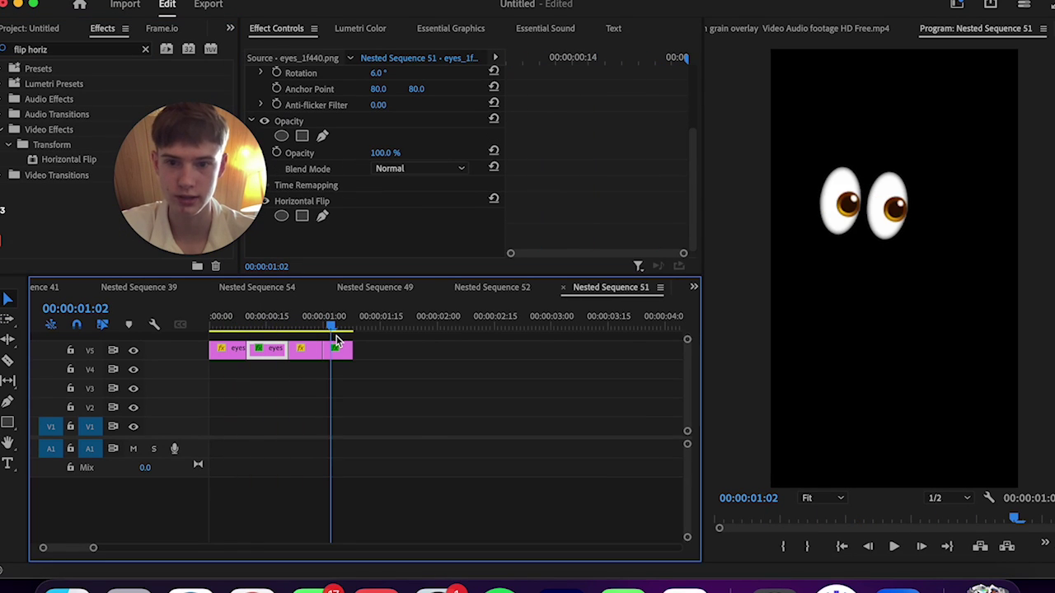
- Return to Nested Sequence 52 and play the face with the eyes overlay from the start
{"action": "left_click", "coordinate": [486, 287]}
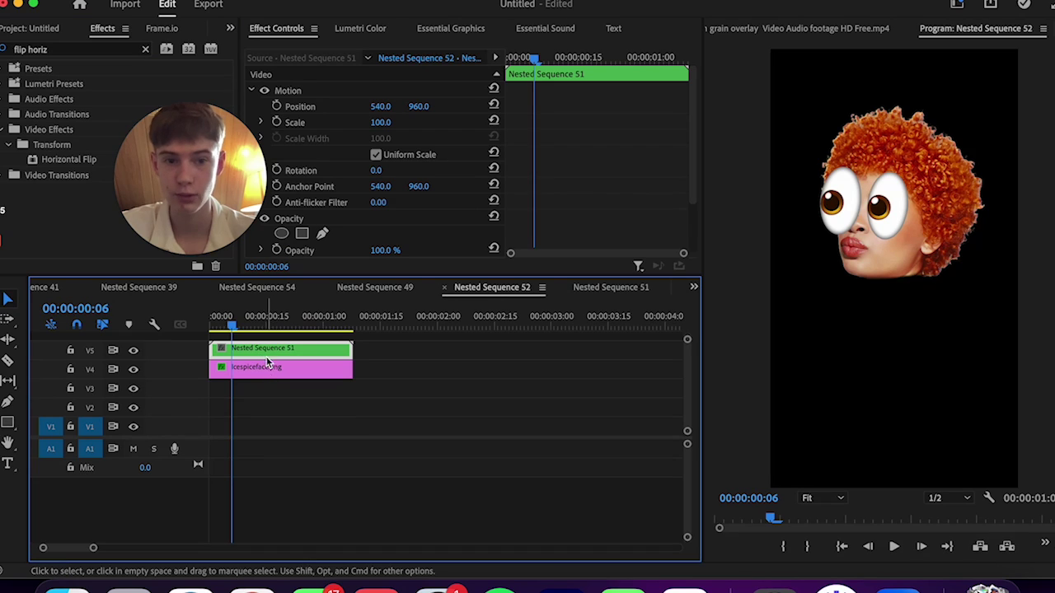
{"action": "left_click_drag", "start_coordinate": [235, 324], "coordinate": [204, 344]}
{"action": "key", "text": "space"}
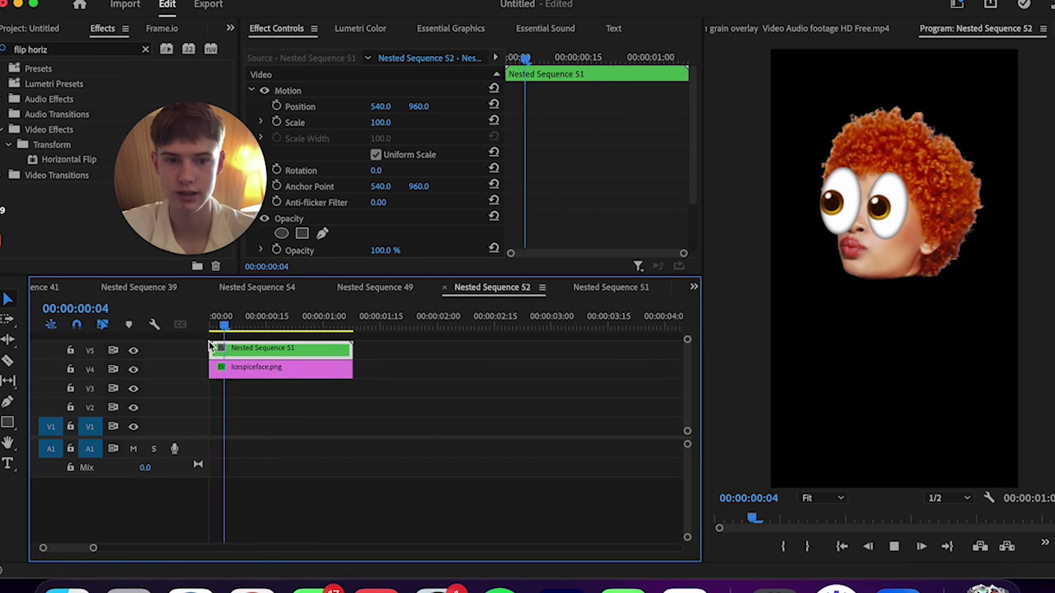
- Return to Sequence 01, scrub the face scene to 00:00:14:16, and play it from its slide-in
{"action": "left_click", "coordinate": [381, 288]}
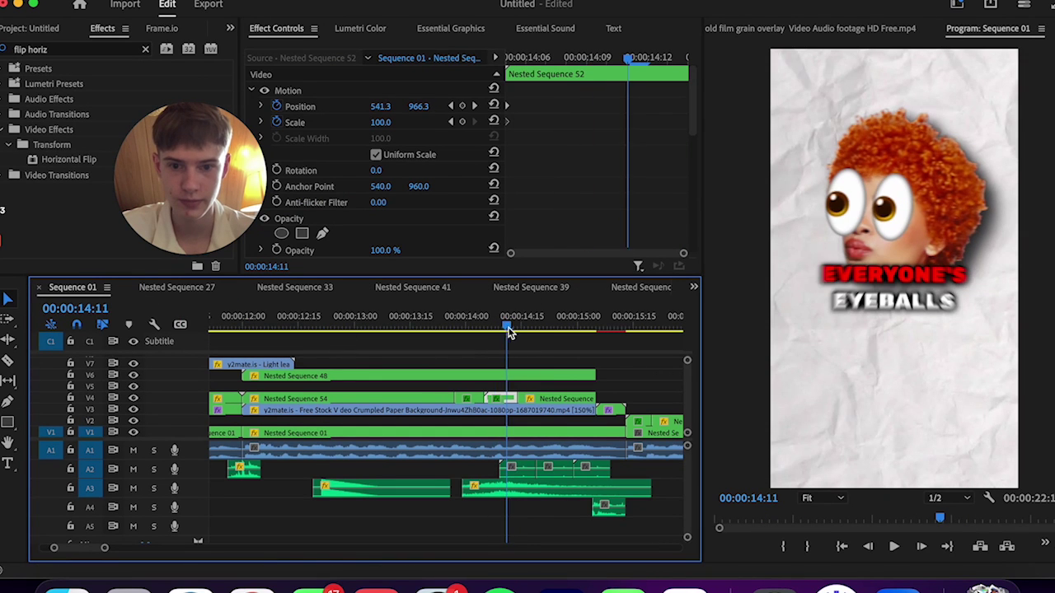
{"action": "left_click_drag", "start_coordinate": [507, 330], "coordinate": [522, 328]}
{"action": "left_click", "coordinate": [669, 428]}
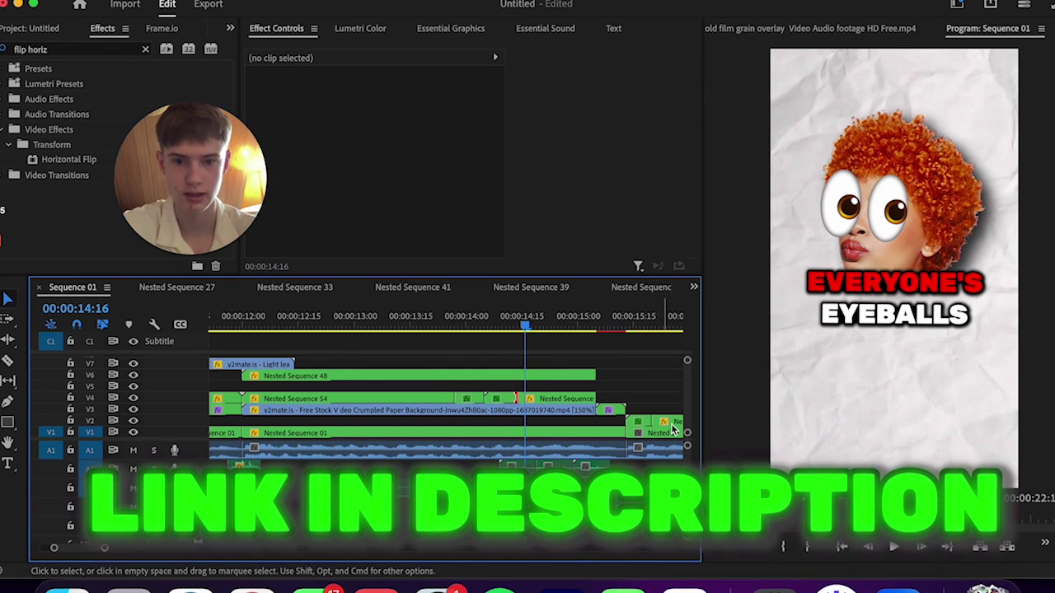
{"action": "left_click_drag", "start_coordinate": [534, 320], "coordinate": [503, 315]}
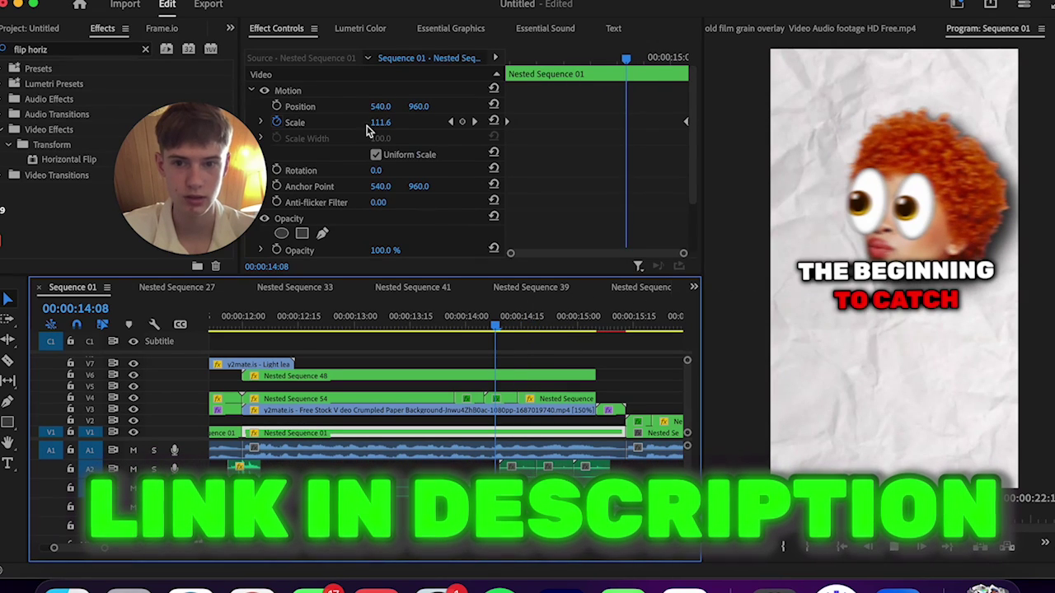
{"action": "key", "text": "space"}
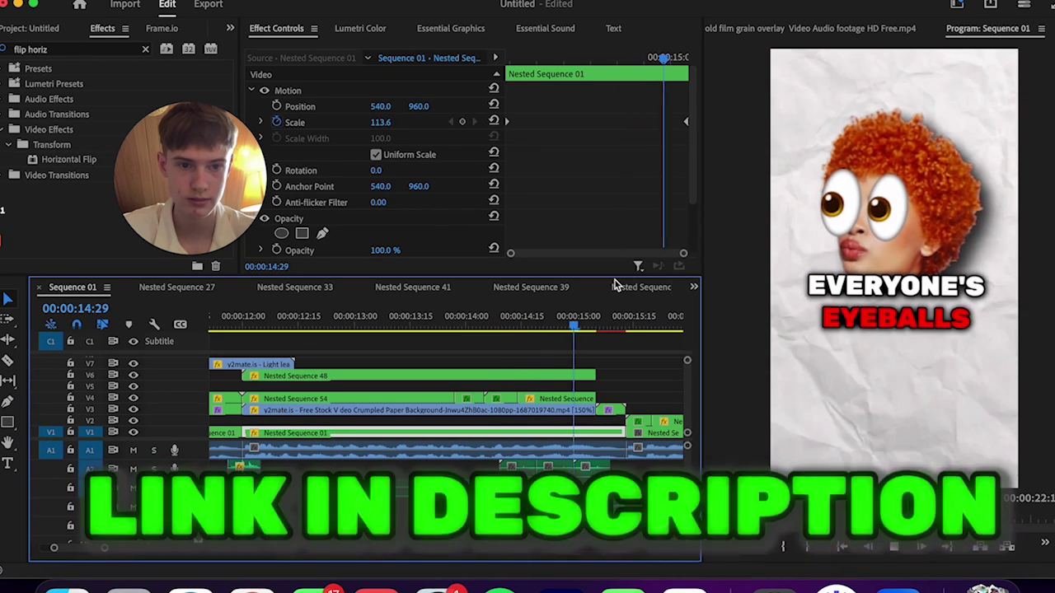
- Replay the slide into the face scene from 00:00:13:29, and inspect the Heavy Whoosh sound effect on A3
{"action": "left_click", "coordinate": [493, 323]}
{"action": "left_click_drag", "start_coordinate": [494, 325], "coordinate": [462, 327]}
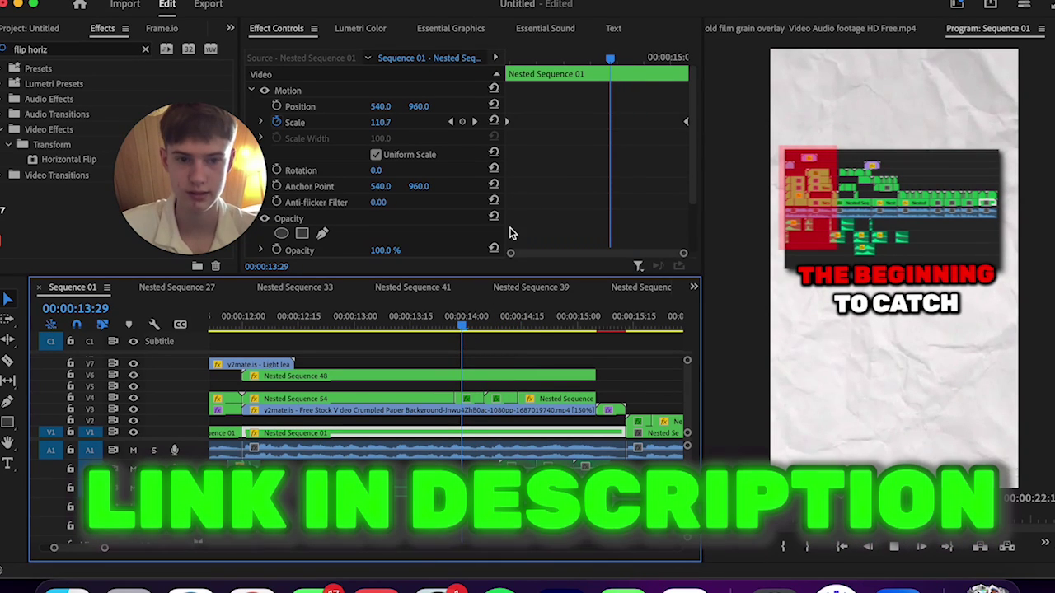
{"action": "key", "text": "space"}
{"action": "key", "text": "space"}
{"action": "left_click", "coordinate": [482, 323]}
{"action": "key", "text": "Left"}
{"action": "key", "text": "Left"}
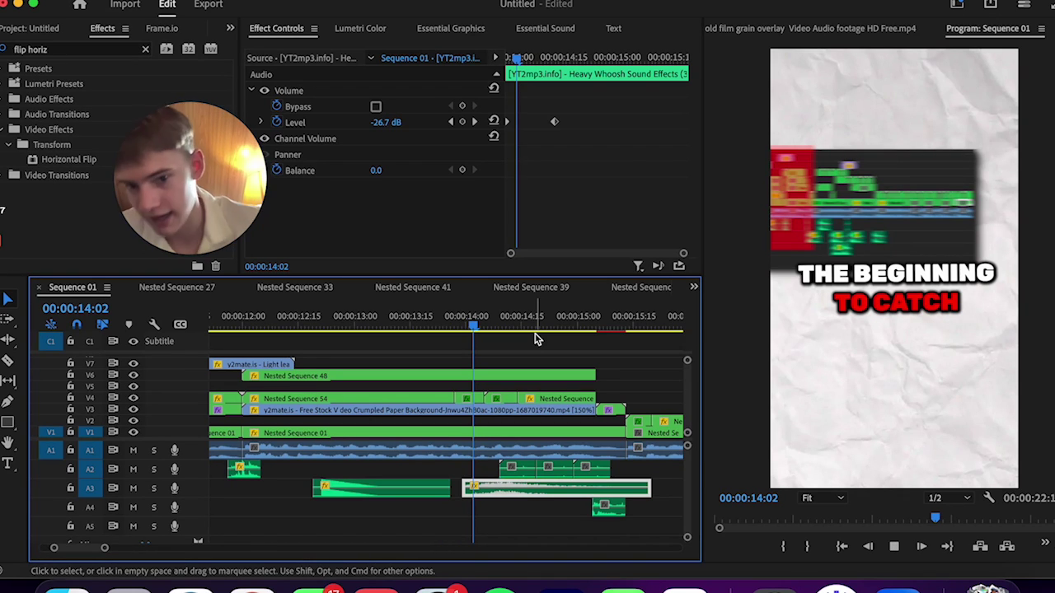
- Stop playback, move the playhead to 00:00:15:09, and select the Glitch sound effect on A4
{"action": "key", "text": "space"}
{"action": "left_click", "coordinate": [610, 326]}
{"action": "left_click", "coordinate": [609, 509]}
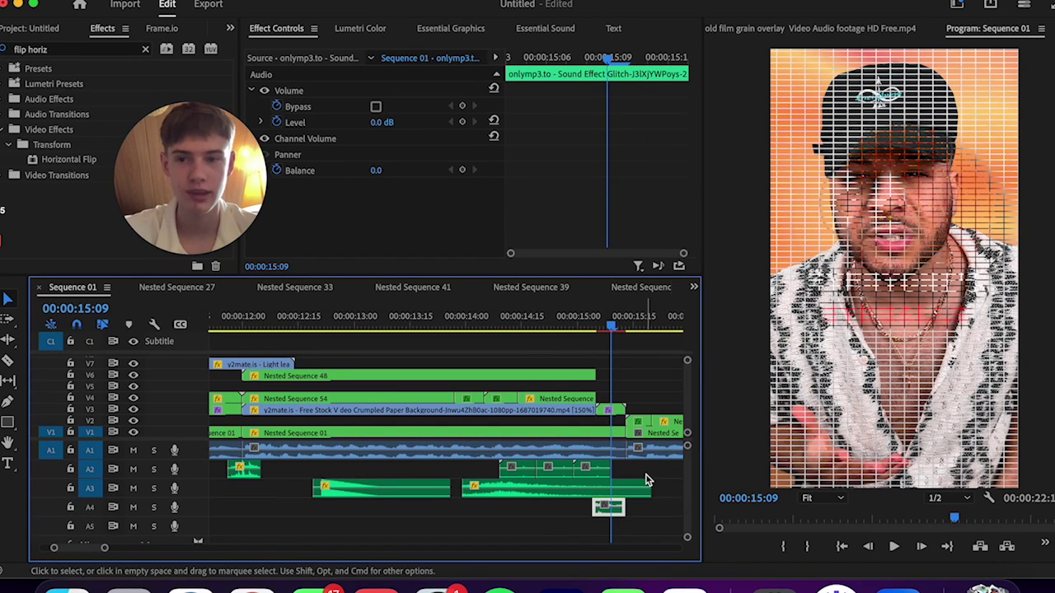
- Scrub Sequence 01 to 00:00:16:26 and play through the content creators segment
{"action": "left_click_drag", "start_coordinate": [104, 549], "coordinate": [165, 547]}
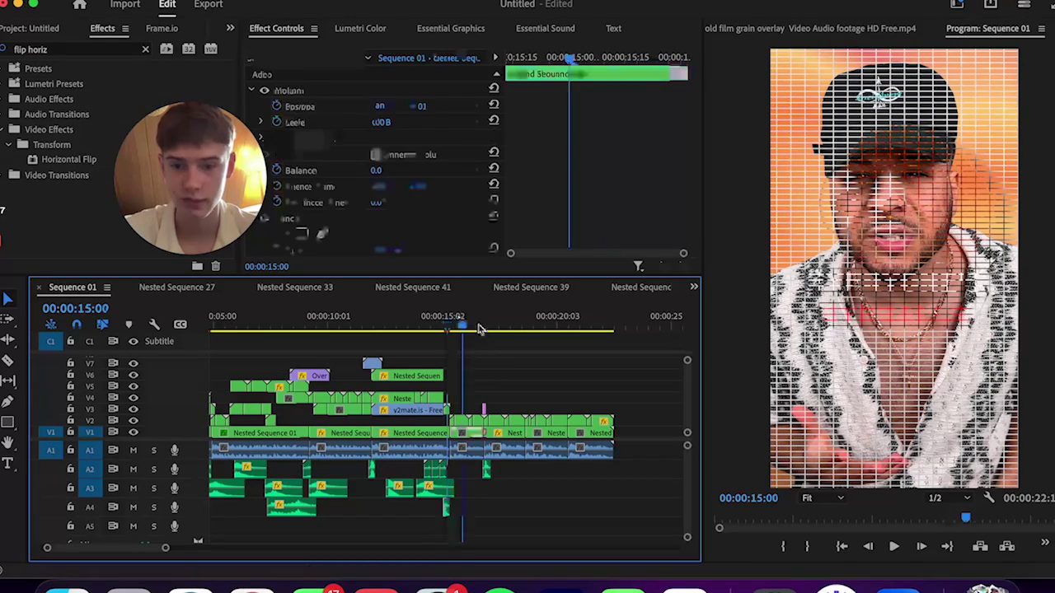
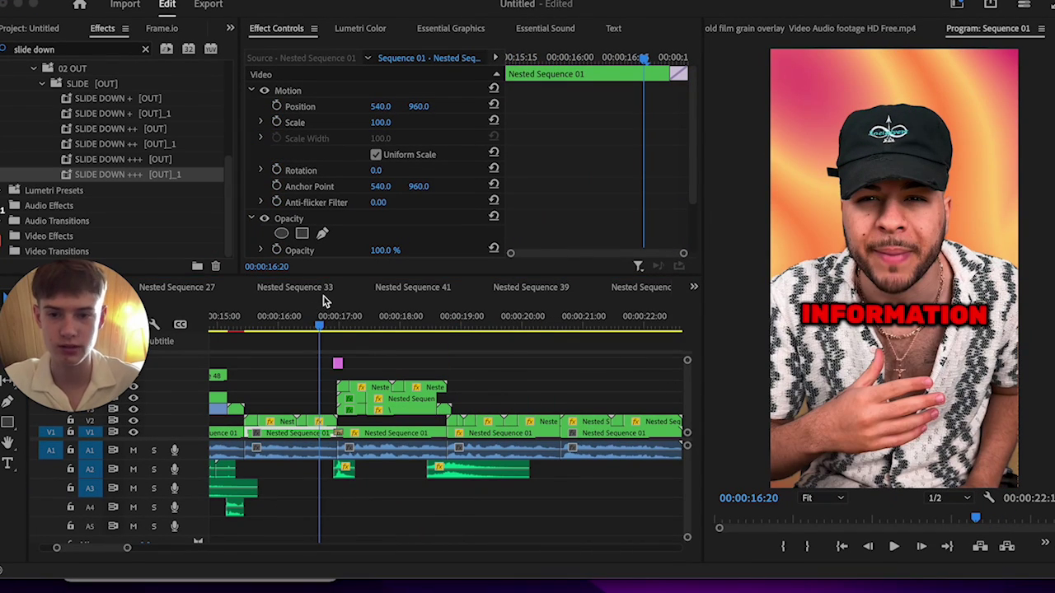
{"action": "left_click_drag", "start_coordinate": [325, 318], "coordinate": [334, 319]}
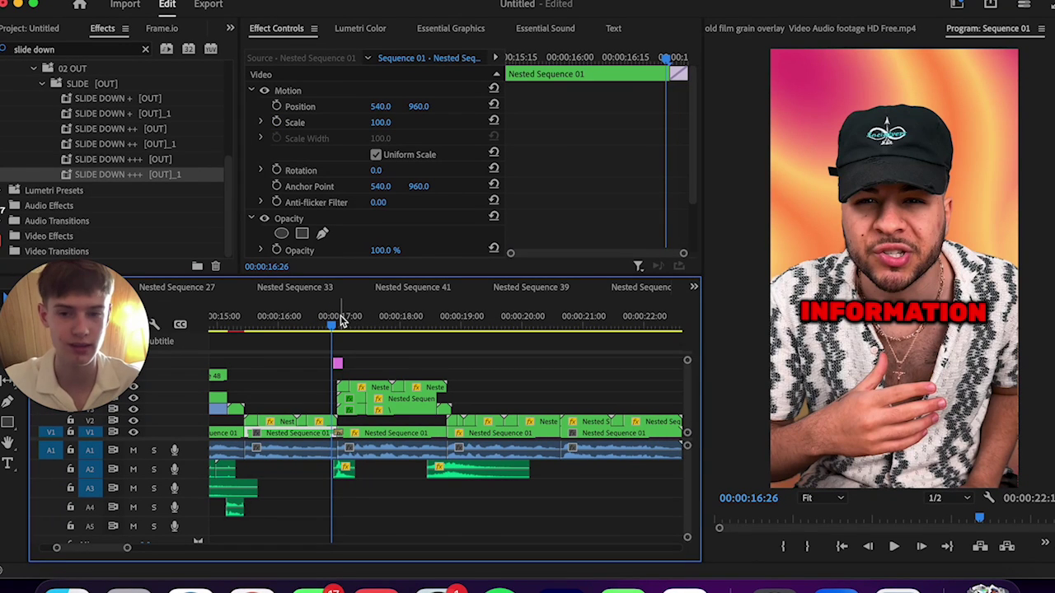
{"action": "key", "text": "space"}
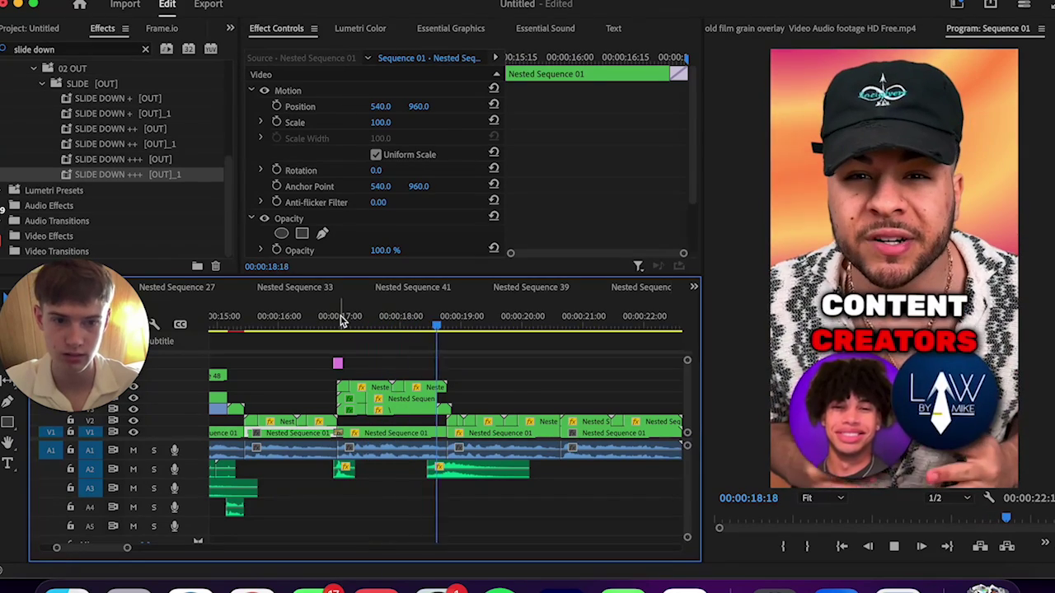
{"action": "key", "text": "space"}
- Scrub the creator logo pop-ups to 00:00:17:11, replay them, and move back to their entrance
{"action": "mouse_move", "coordinate": [356, 318]}
{"action": "left_mouse_down"}
{"action": "mouse_move", "coordinate": [338, 319]}
{"action": "mouse_move", "coordinate": [361, 312]}
{"action": "left_mouse_up"}
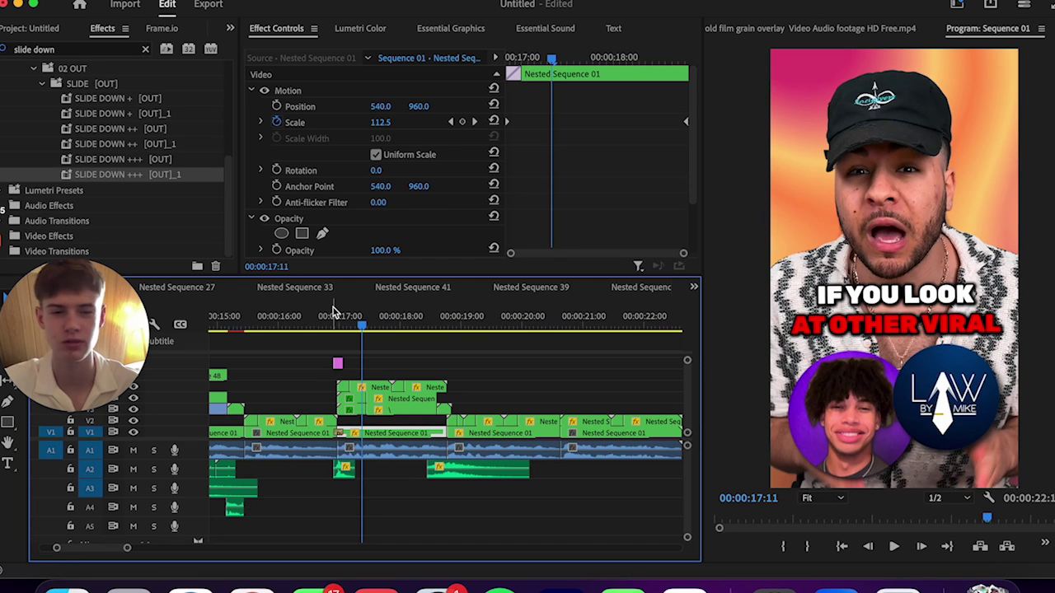
{"action": "key", "text": "space"}
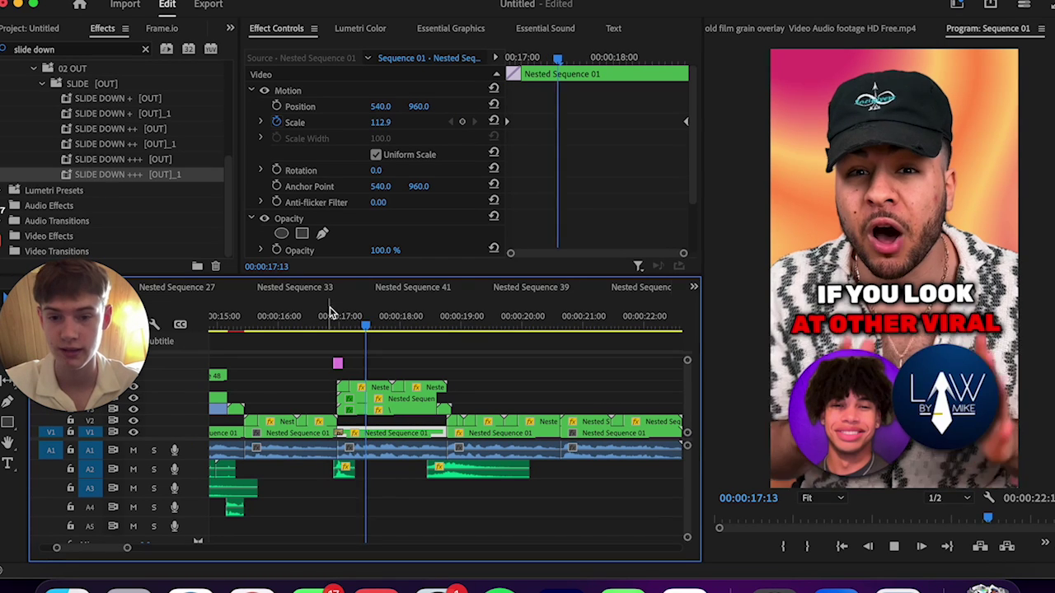
{"action": "left_click", "coordinate": [346, 317]}
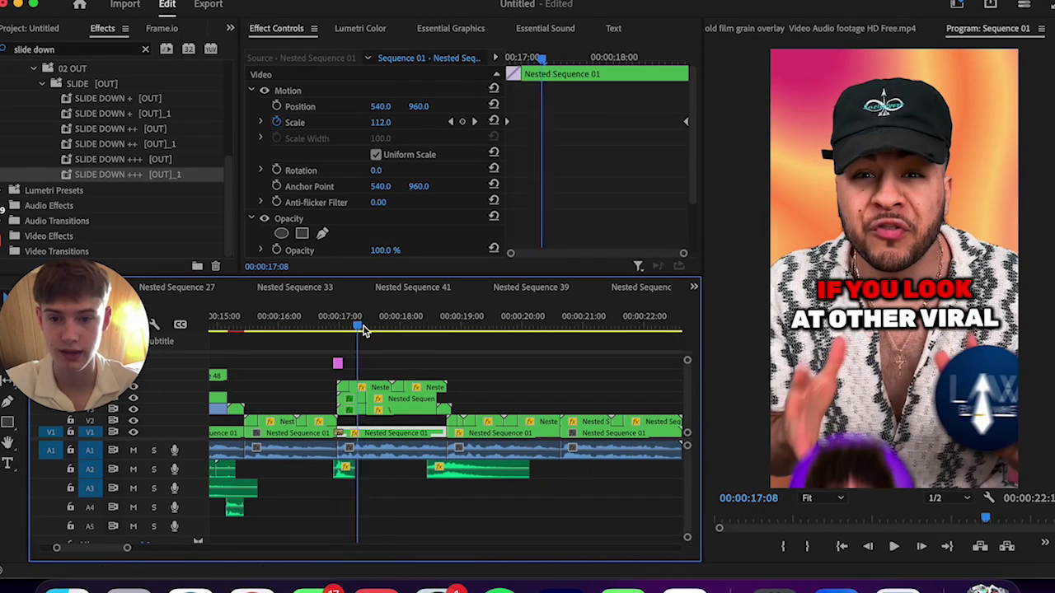
- Move the playhead to 00:00:17:21 and select the creator logo clip named "\" on V3
{"action": "key", "text": "Down"}
{"action": "left_click", "coordinate": [408, 412]}
{"action": "left_click", "coordinate": [408, 416]}
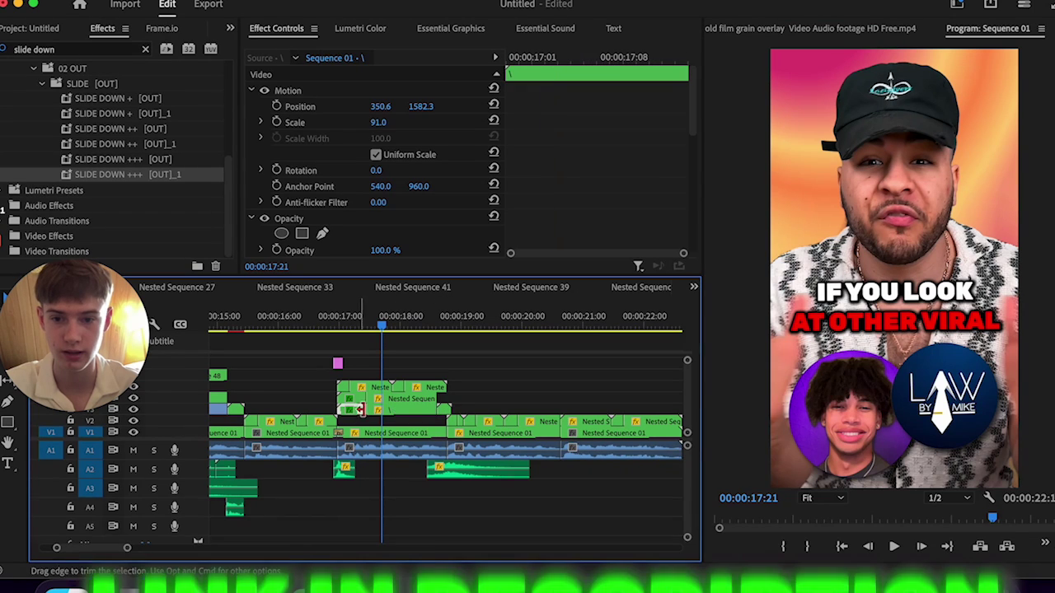
- Open the nested sequence "\", select its profile-picture image clip, and move the playhead to 00:00:01:11 to examine its position and rotation keyframes
{"action": "left_click_drag", "start_coordinate": [447, 412], "coordinate": [360, 406]}
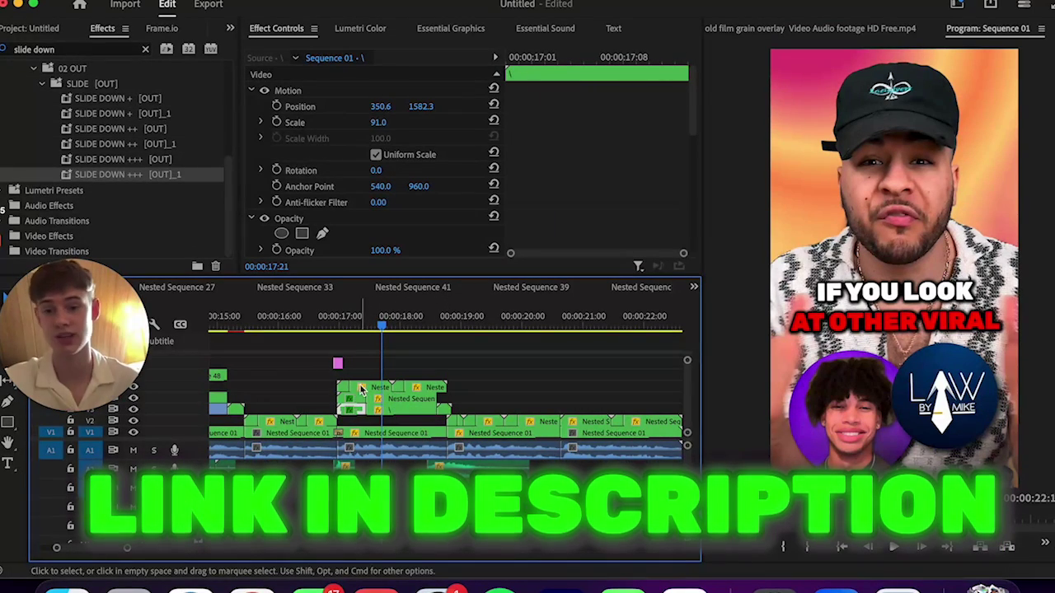
{"action": "left_click", "coordinate": [412, 367]}
{"action": "double_click", "coordinate": [337, 363]}
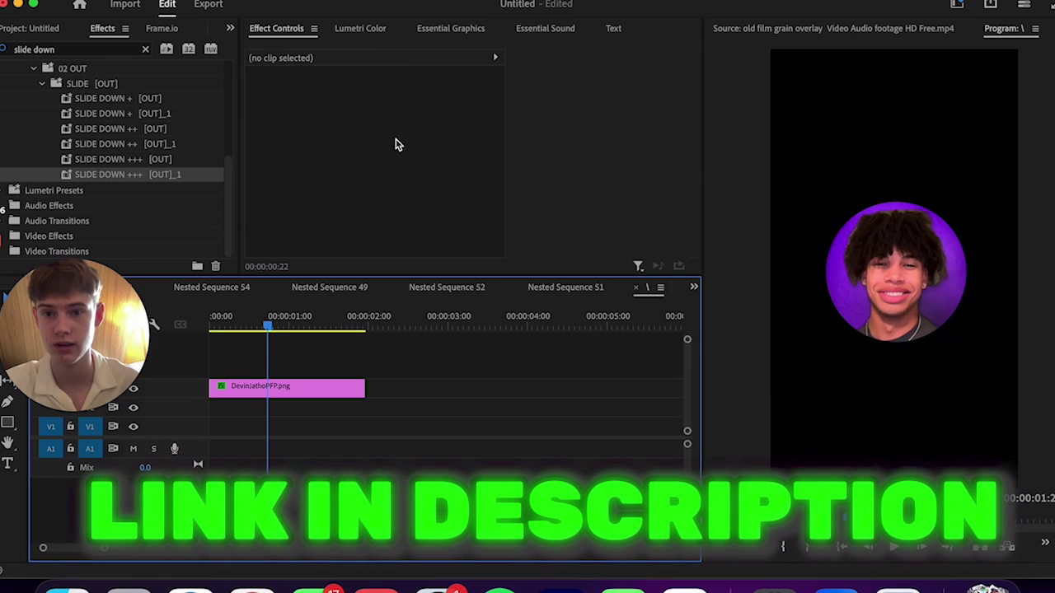
{"action": "left_click", "coordinate": [277, 386]}
{"action": "left_click_drag", "start_coordinate": [580, 56], "coordinate": [632, 56]}
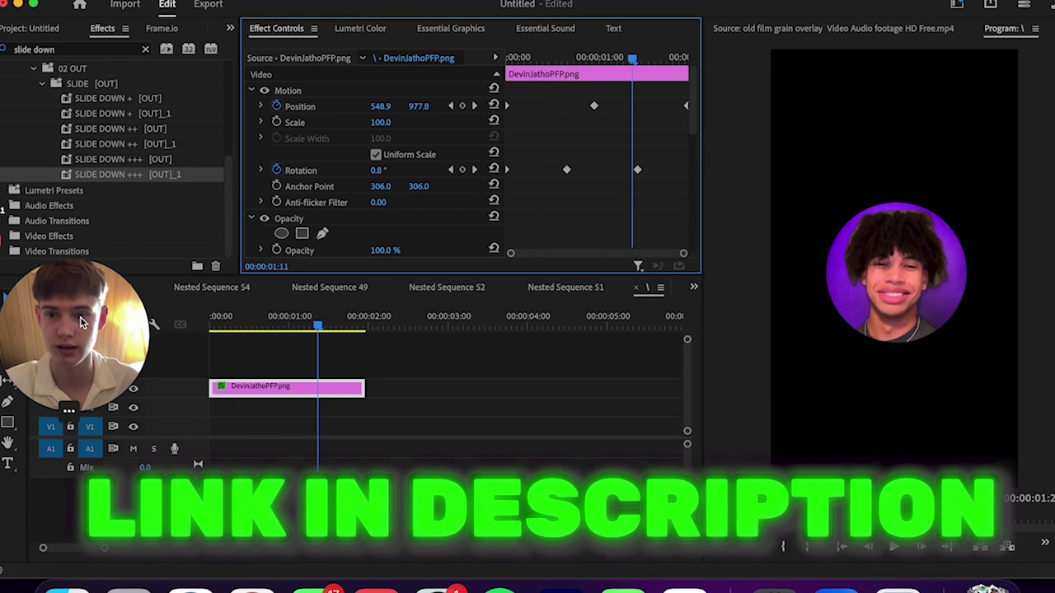
{"action": "left_click", "coordinate": [67, 349]}
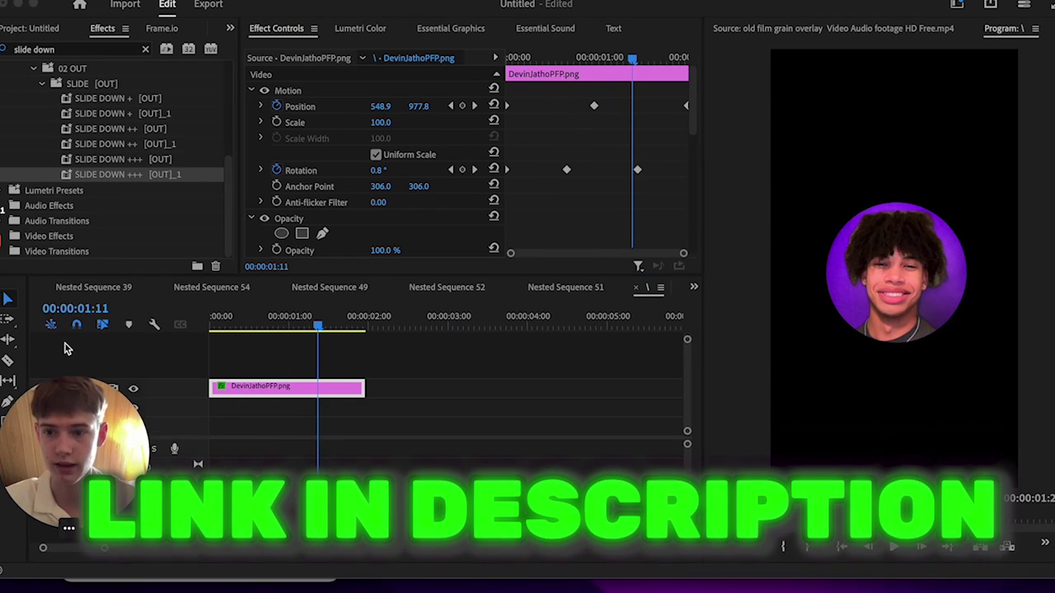
- Return to Sequence 01, scrub the creator logos' exit to 00:00:18:20, and play it from 00:00:18:15
{"action": "left_click", "coordinate": [90, 288]}
{"action": "left_click_drag", "start_coordinate": [308, 337], "coordinate": [398, 337]}
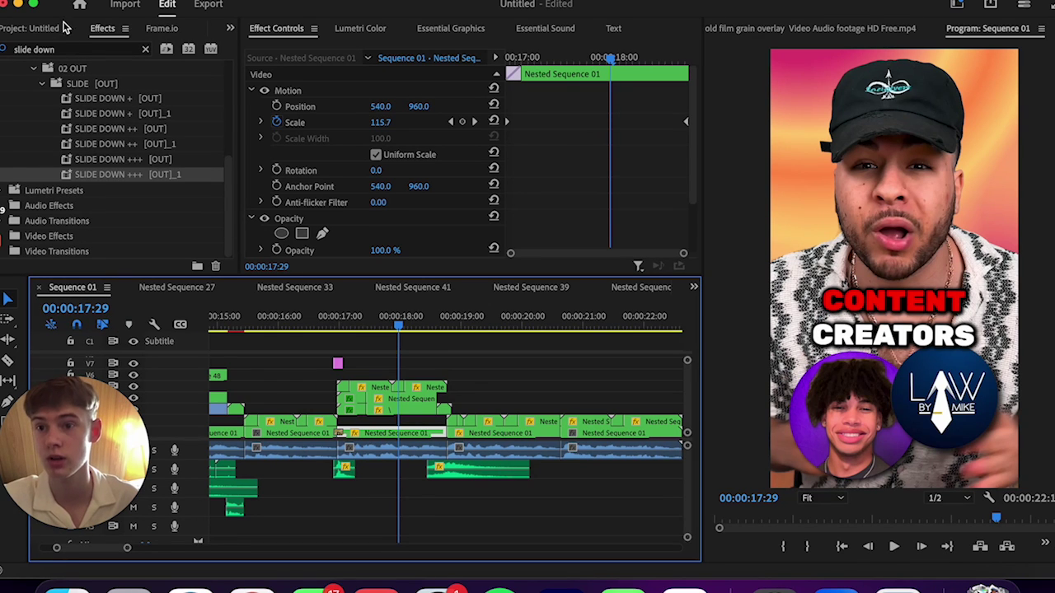
{"action": "mouse_move", "coordinate": [440, 334]}
{"action": "left_mouse_down"}
{"action": "mouse_move", "coordinate": [334, 335]}
{"action": "mouse_move", "coordinate": [444, 343]}
{"action": "left_mouse_up"}
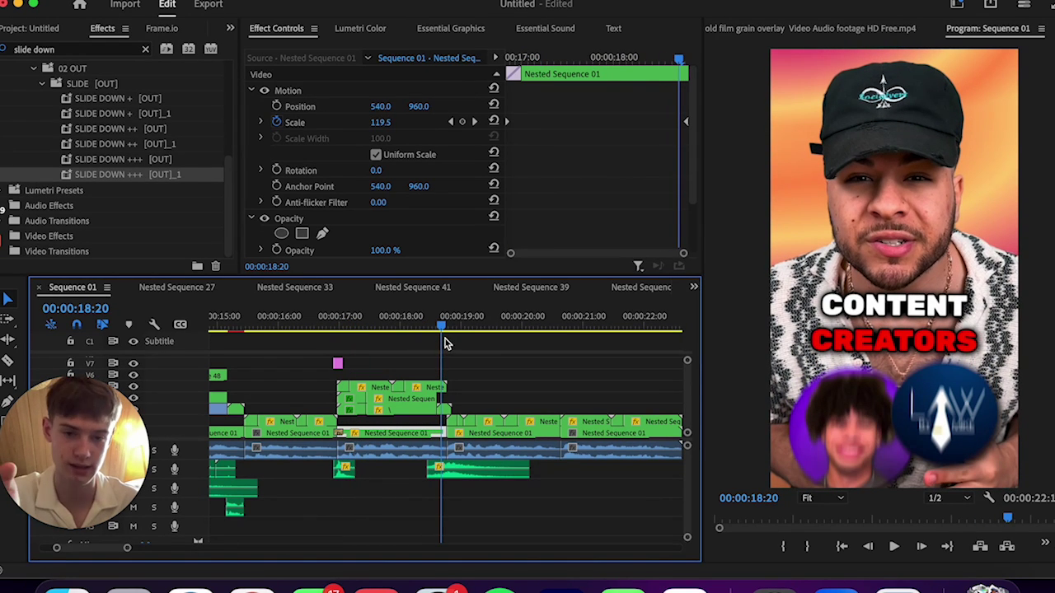
{"action": "left_click", "coordinate": [432, 318]}
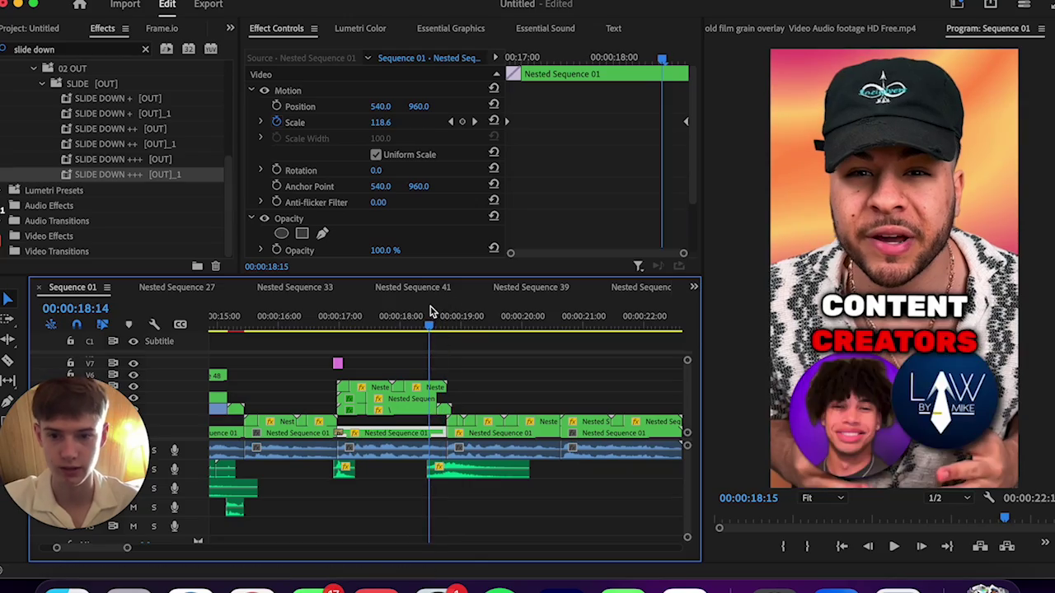
{"action": "key", "text": "space"}
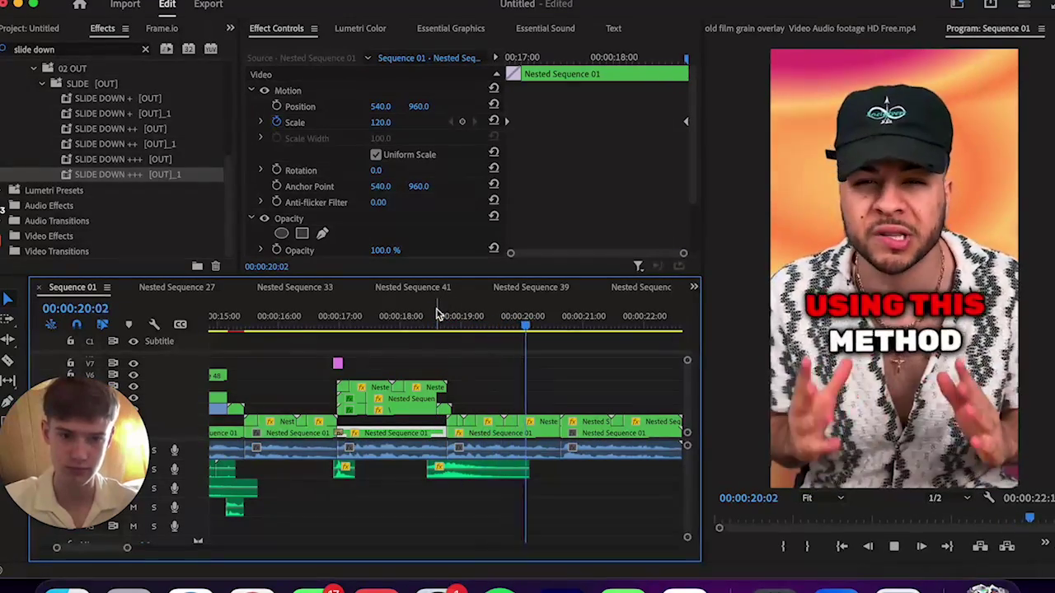
- Replay the creator logo segment from 00:00:16:25 and review the closing section around 00:00:21:20
{"action": "left_click", "coordinate": [364, 318]}
{"action": "left_click", "coordinate": [331, 317]}
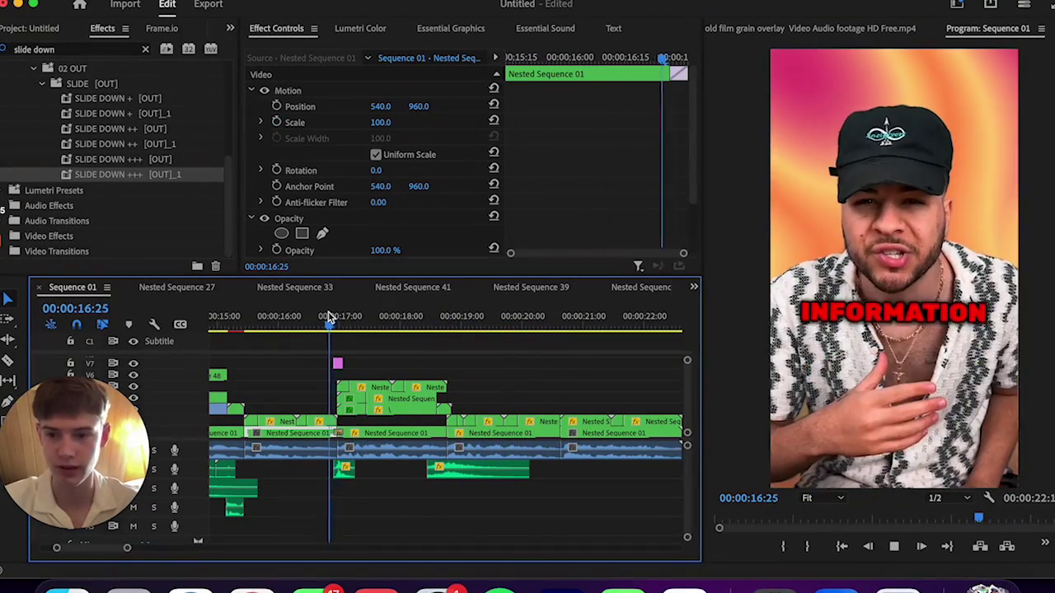
{"action": "key", "text": "space"}
{"action": "key", "text": "space"}
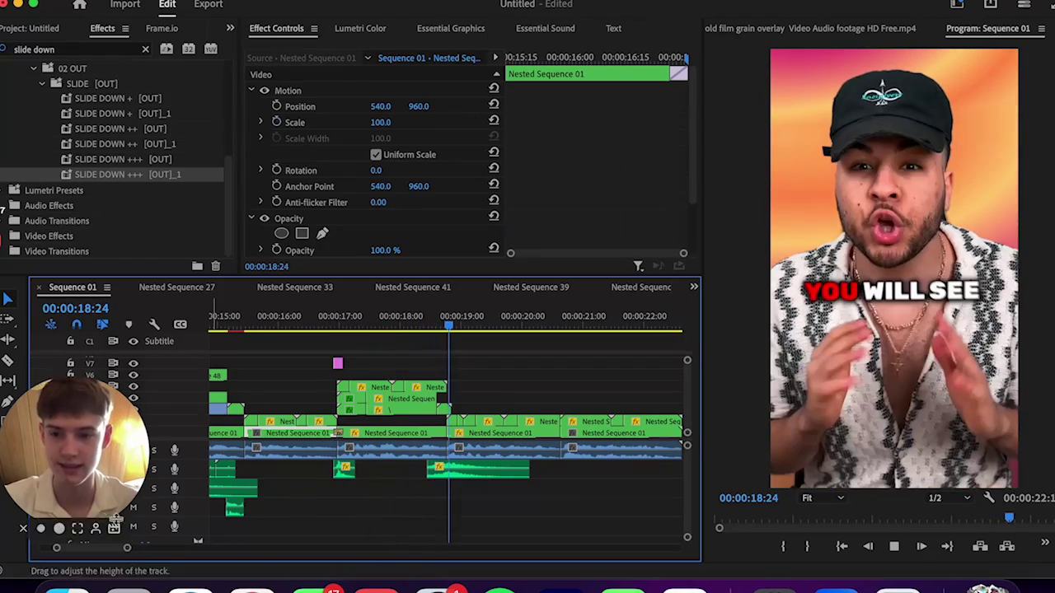
{"action": "left_click_drag", "start_coordinate": [126, 547], "coordinate": [145, 547]}
{"action": "key", "text": "space"}
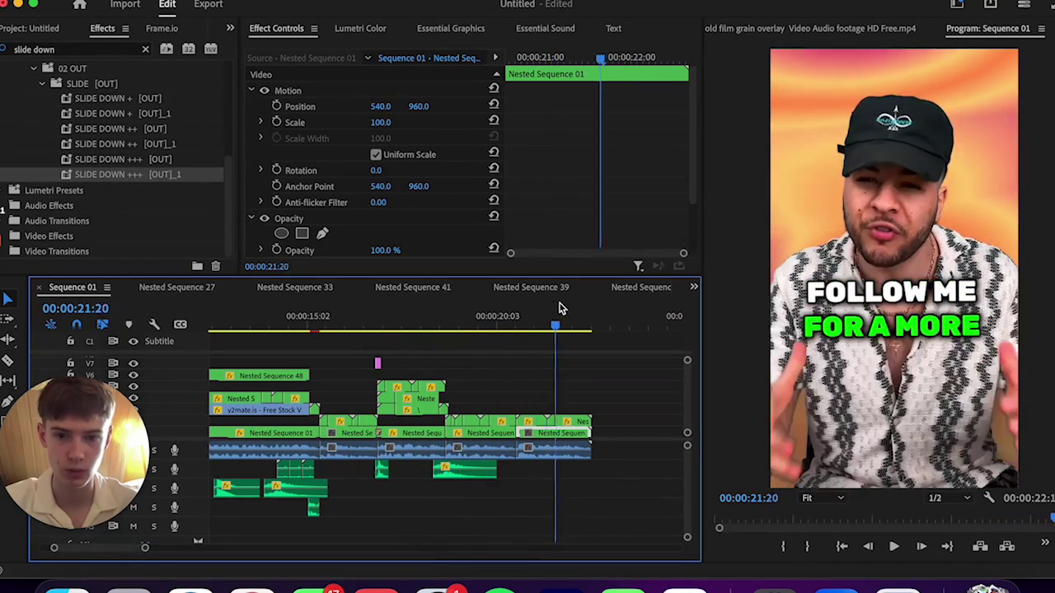
{"action": "key", "text": "space"}
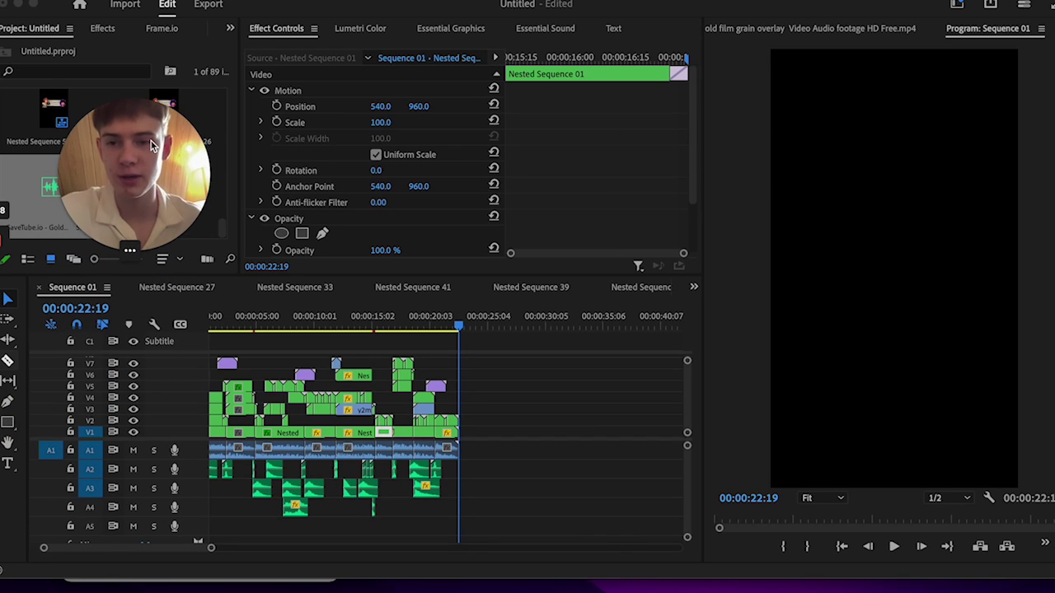
- Rewind Sequence 01 to its start, play the whole edit, and park the playhead at 00:00:21:16
{"action": "left_click", "coordinate": [249, 365]}
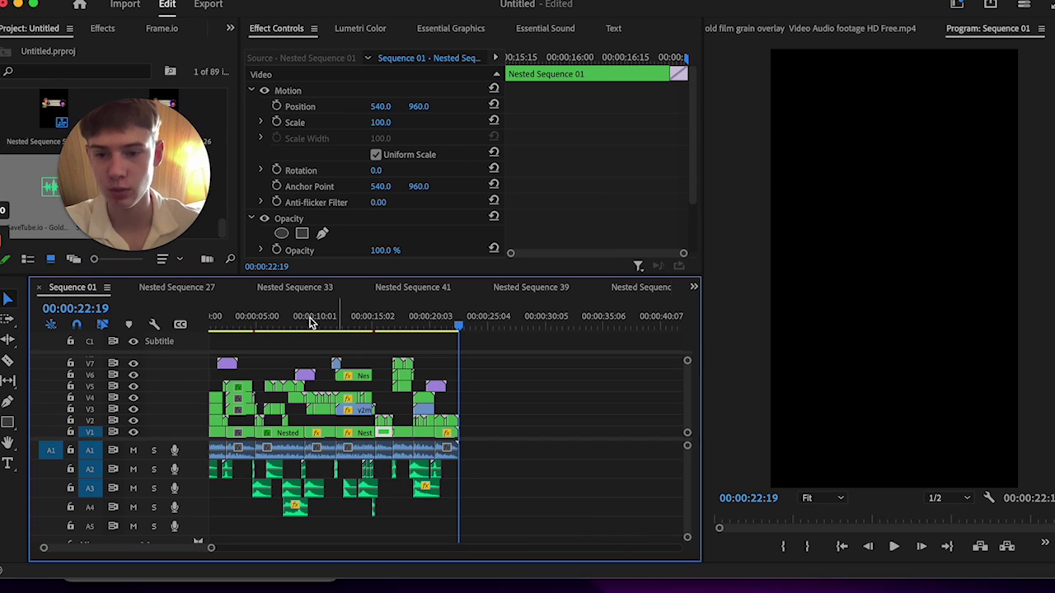
{"action": "left_click", "coordinate": [249, 366]}
{"action": "scroll", "coordinate": [201, 547], "scroll_direction": "up", "scroll_amount": 5}
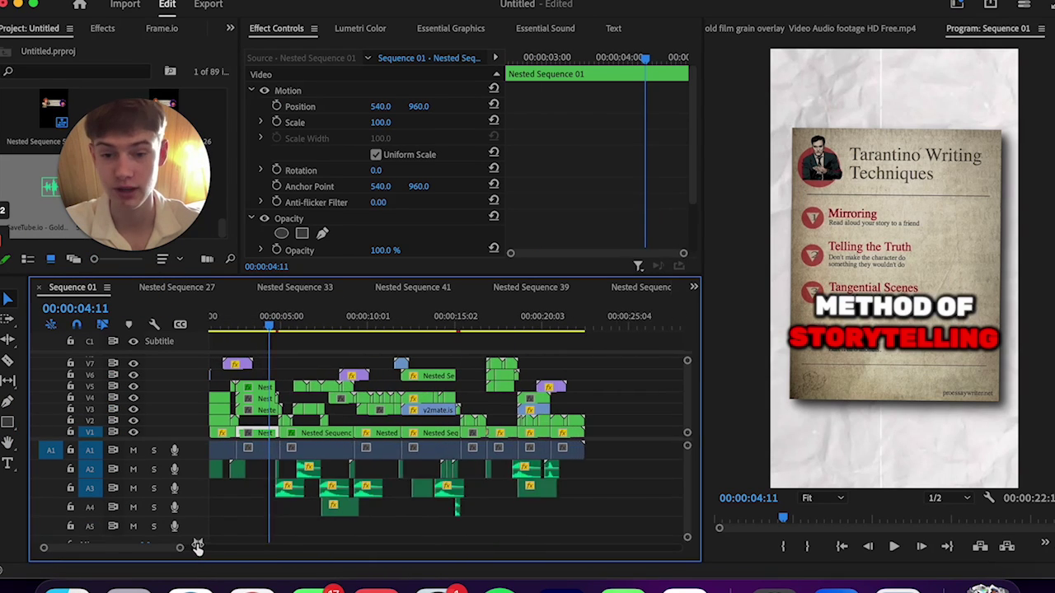
{"action": "left_click_drag", "start_coordinate": [608, 328], "coordinate": [17, 385]}
{"action": "key", "text": "space"}
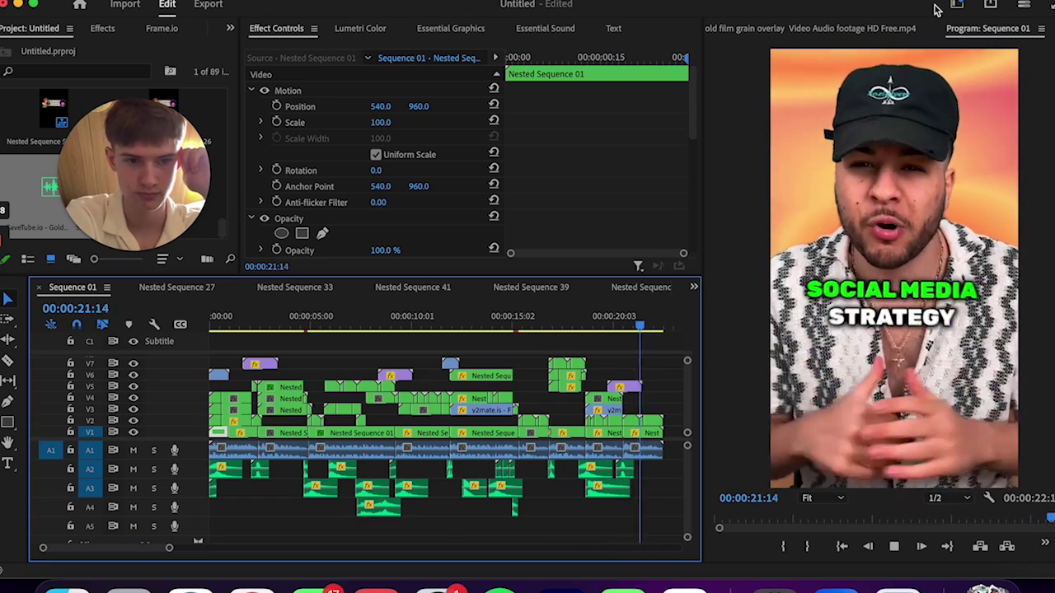
{"action": "key", "text": "space"}
{"action": "left_click", "coordinate": [642, 316]}
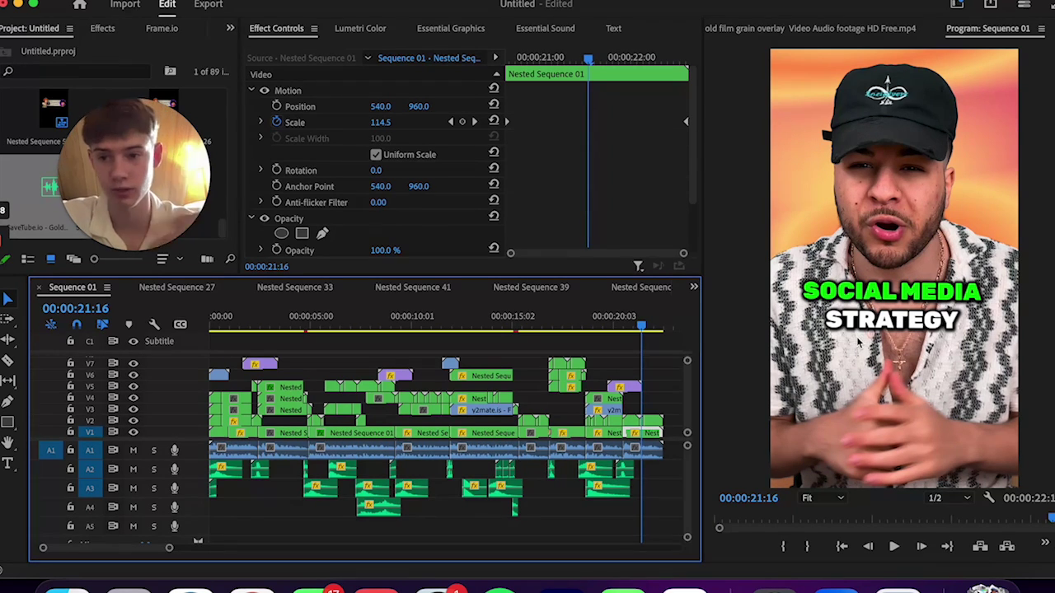
- Scrub Sequence 01 from the opening through the penguin and gorilla scene to the eyeballs shot at 00:00:14:28
{"action": "left_click_drag", "start_coordinate": [335, 322], "coordinate": [146, 330]}
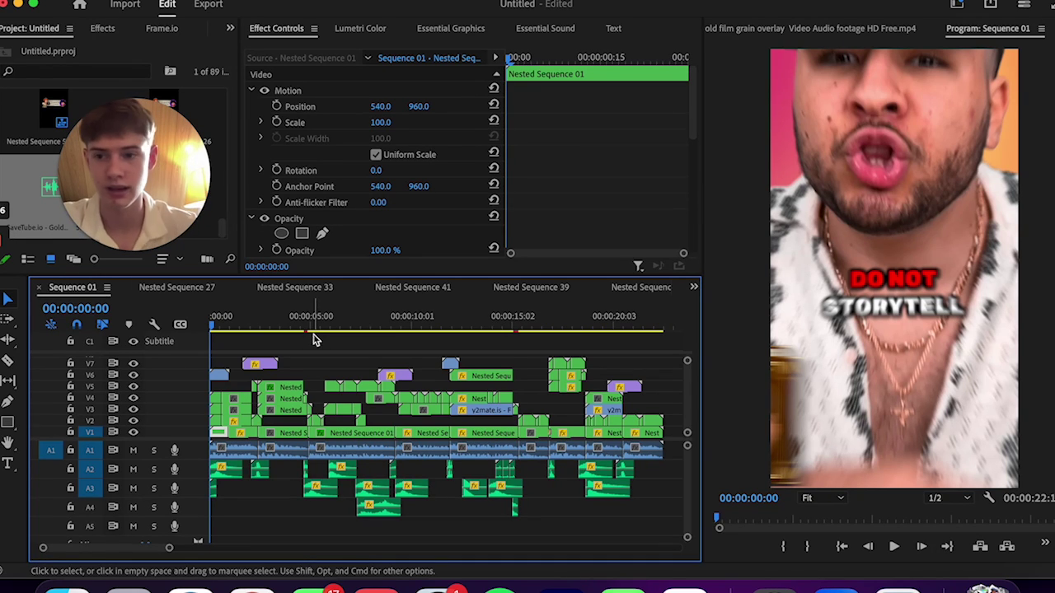
{"action": "left_click_drag", "start_coordinate": [216, 329], "coordinate": [357, 329]}
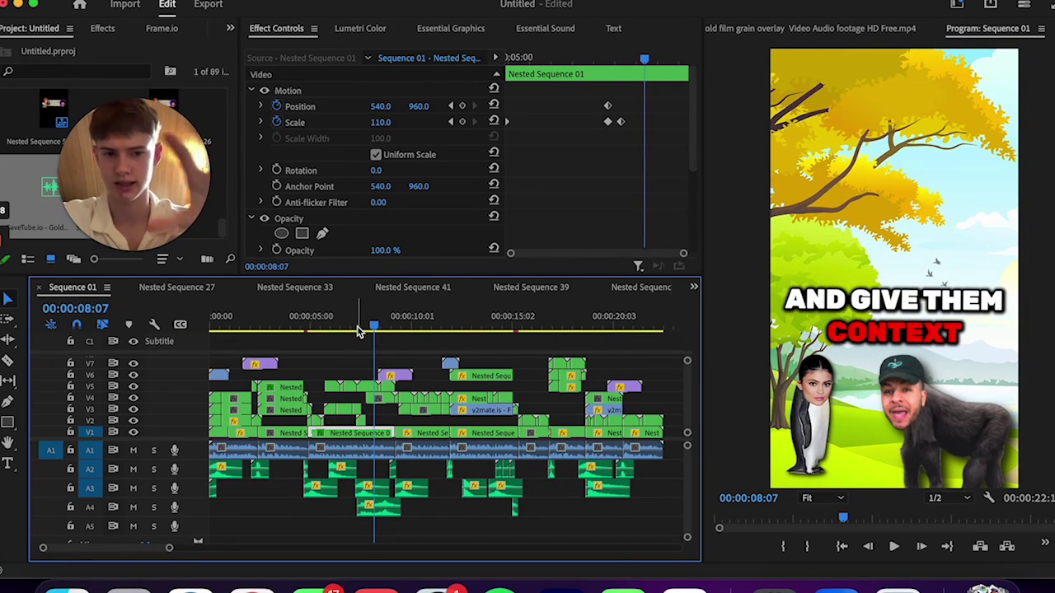
{"action": "left_click_drag", "start_coordinate": [368, 322], "coordinate": [227, 340]}
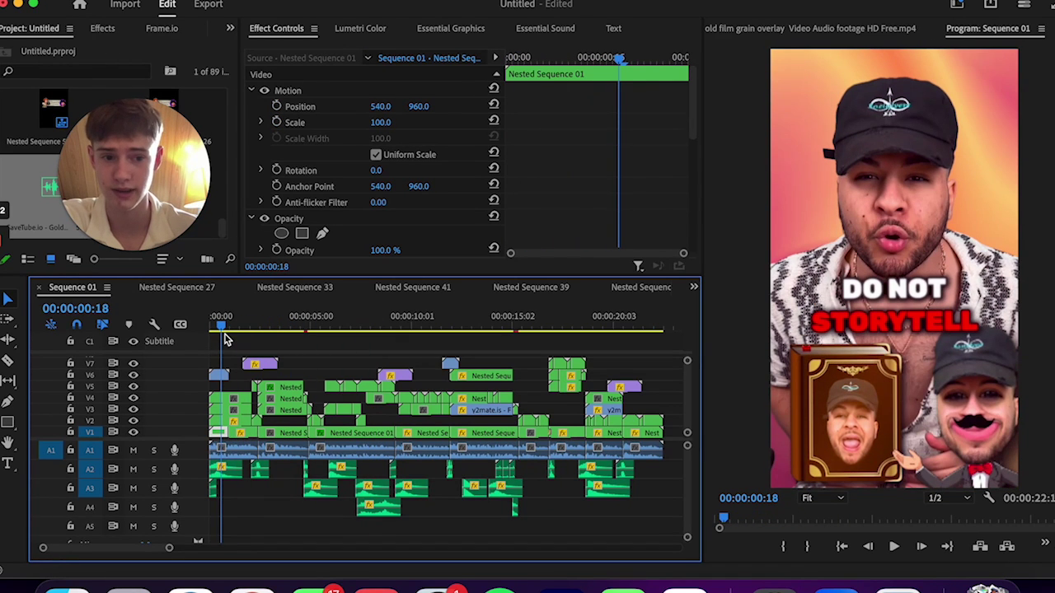
{"action": "left_click_drag", "start_coordinate": [226, 340], "coordinate": [508, 323]}
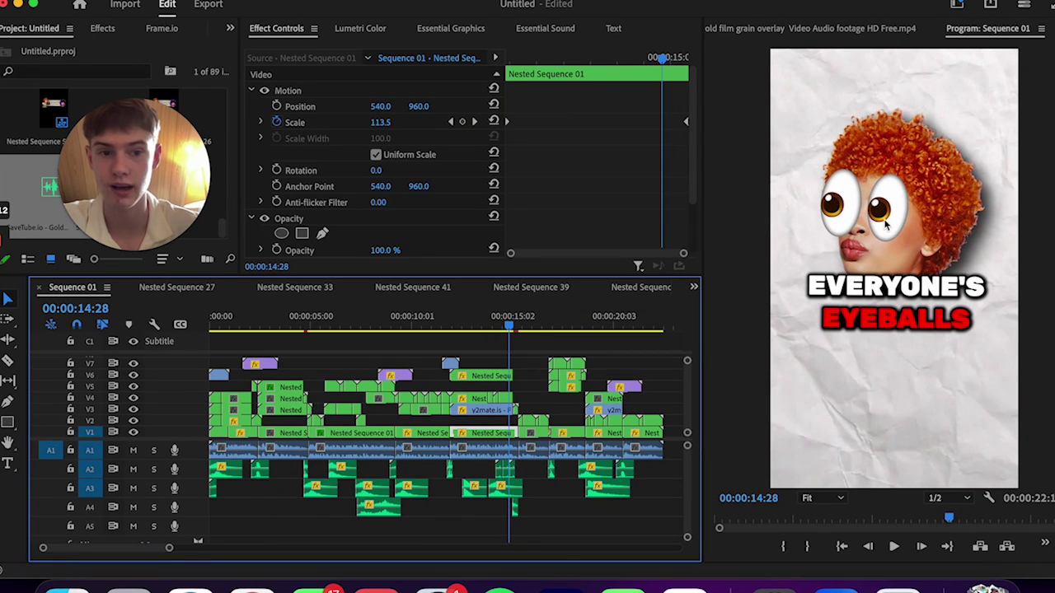
- Scrub to the creator logos at 00:00:17:12 and play on to the Tarantino collage at 00:00:19:08
{"action": "left_click_drag", "start_coordinate": [511, 324], "coordinate": [559, 328]}
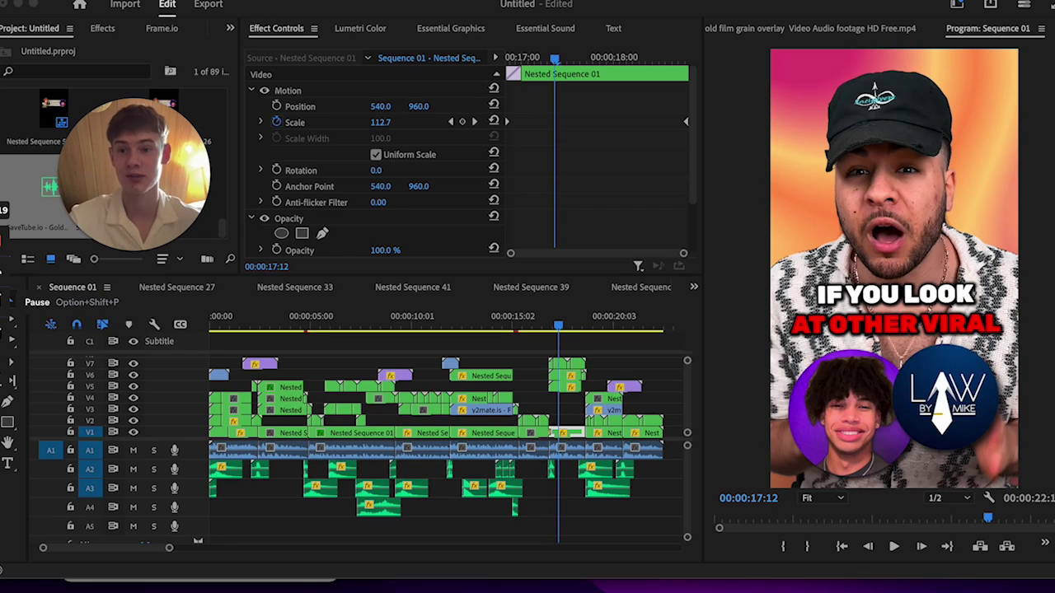
{"action": "left_click_drag", "start_coordinate": [535, 314], "coordinate": [562, 323]}
{"action": "key", "text": "space"}
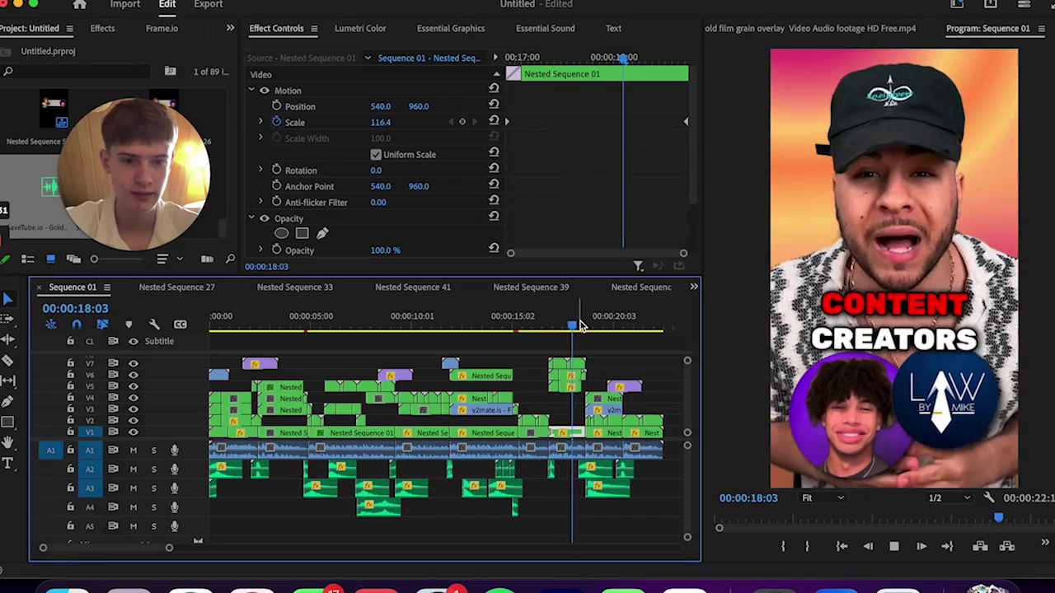
{"action": "key", "text": "space"}
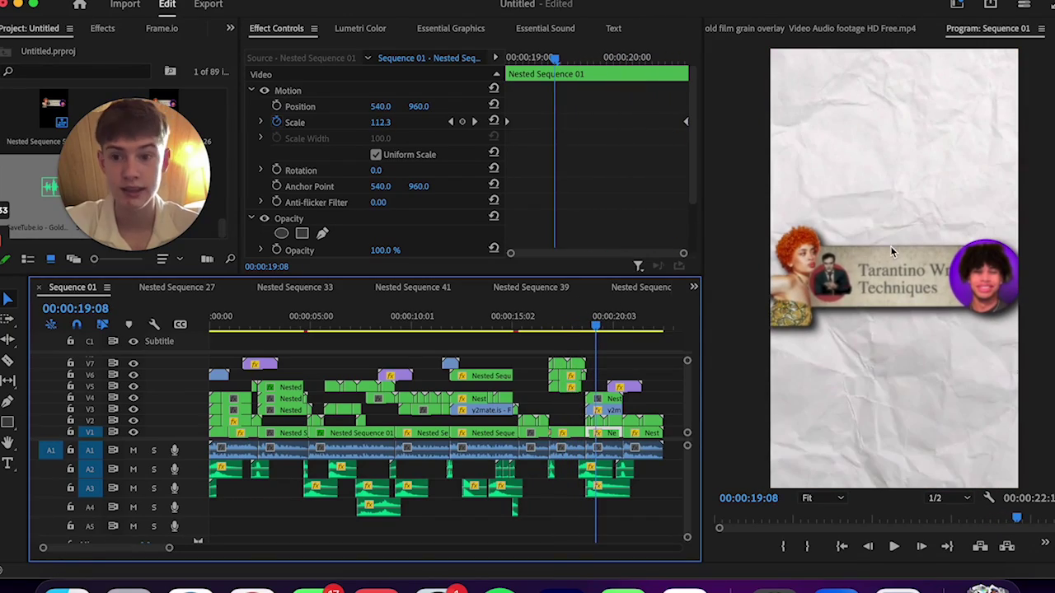
- Switch to the Pixlr E collage in Chrome and select its screenshot layer and the round profile-picture layer
{"action": "left_click", "coordinate": [253, 582]}
{"action": "left_click", "coordinate": [416, 356]}
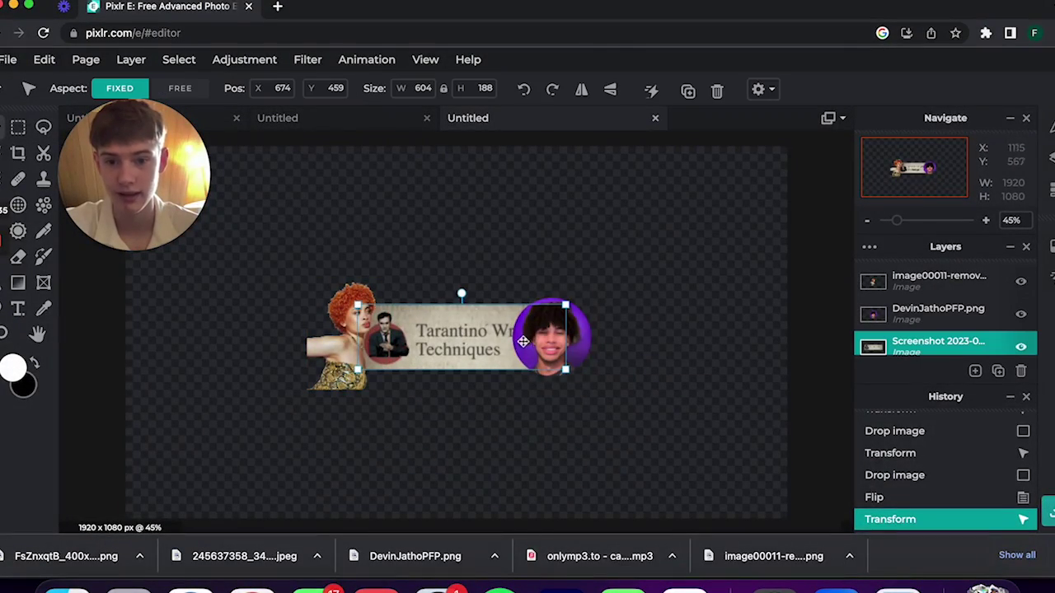
{"action": "left_click", "coordinate": [561, 334]}
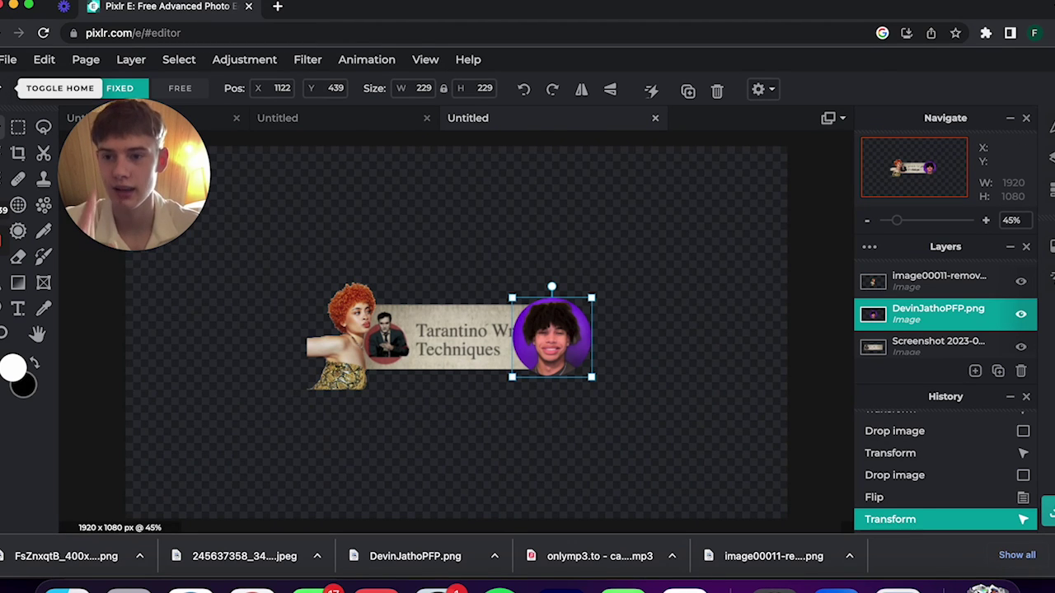
- Look through the latest Pixlr projects, opening the red-haired head cutout, the video thumbnail, and the penguin composite
{"action": "left_click", "coordinate": [60, 89]}
{"action": "left_click", "coordinate": [296, 424]}
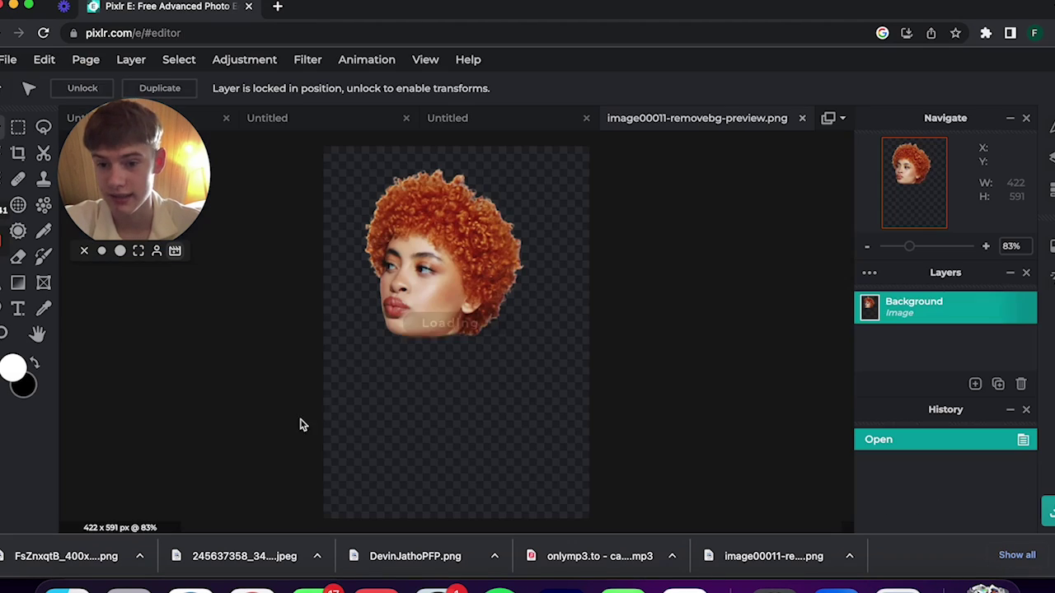
{"action": "left_click", "coordinate": [4, 92]}
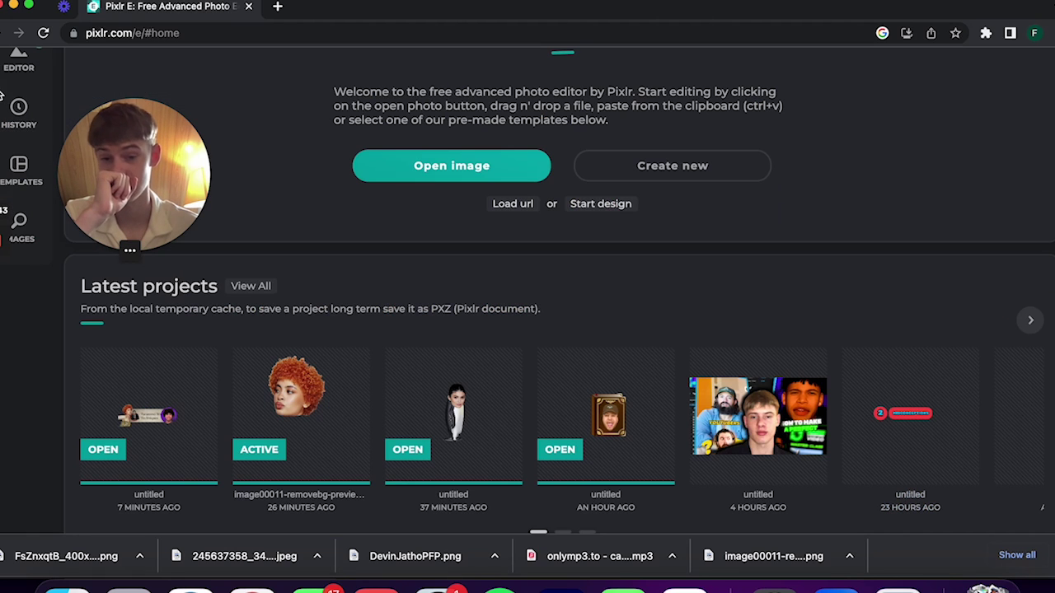
{"action": "left_click", "coordinate": [791, 425]}
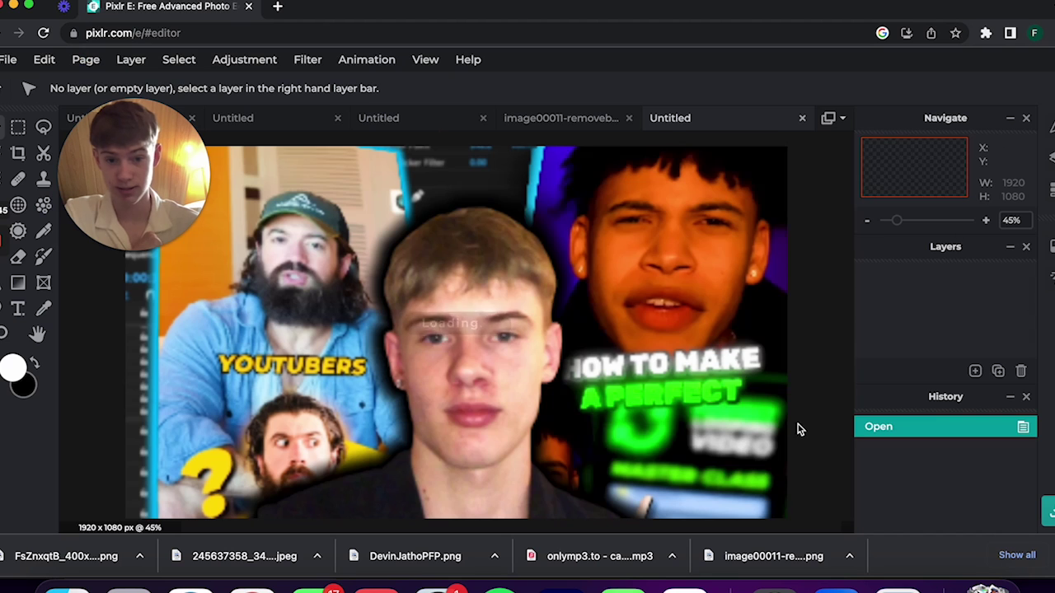
{"action": "left_click", "coordinate": [3, 92]}
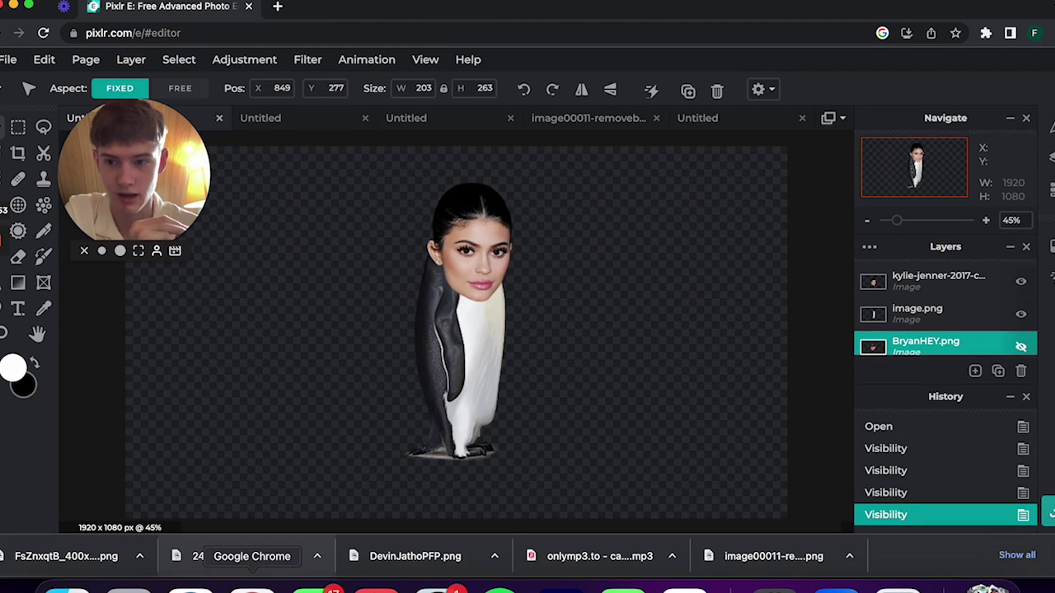
- Switch to the FJS Media Editing Pack document in Google Docs and view its Overlays, Font, and Transition Pack sections
{"action": "left_click", "coordinate": [561, 589]}
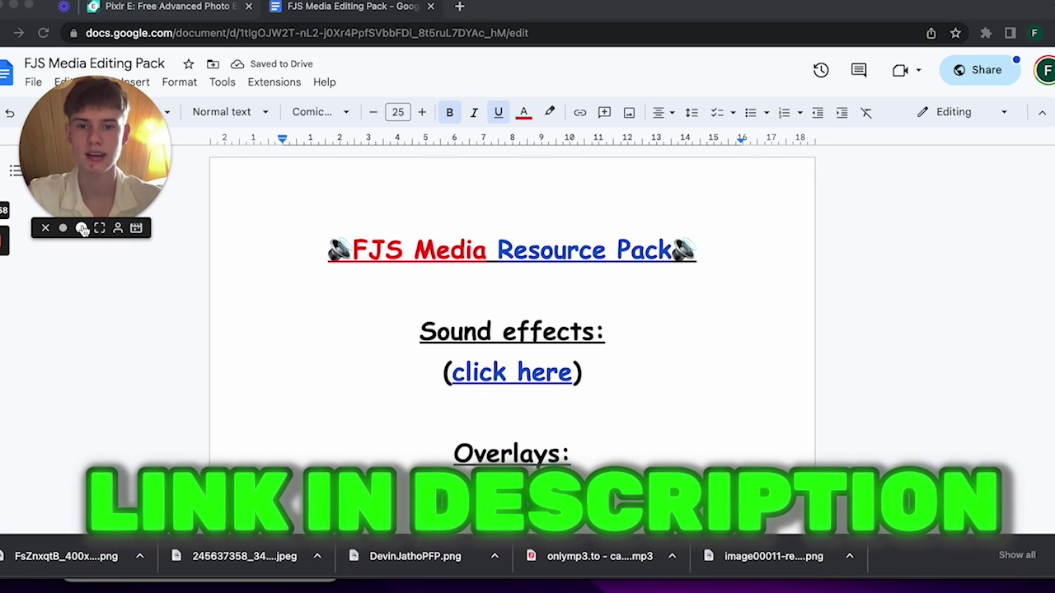
{"action": "left_click", "coordinate": [83, 229]}
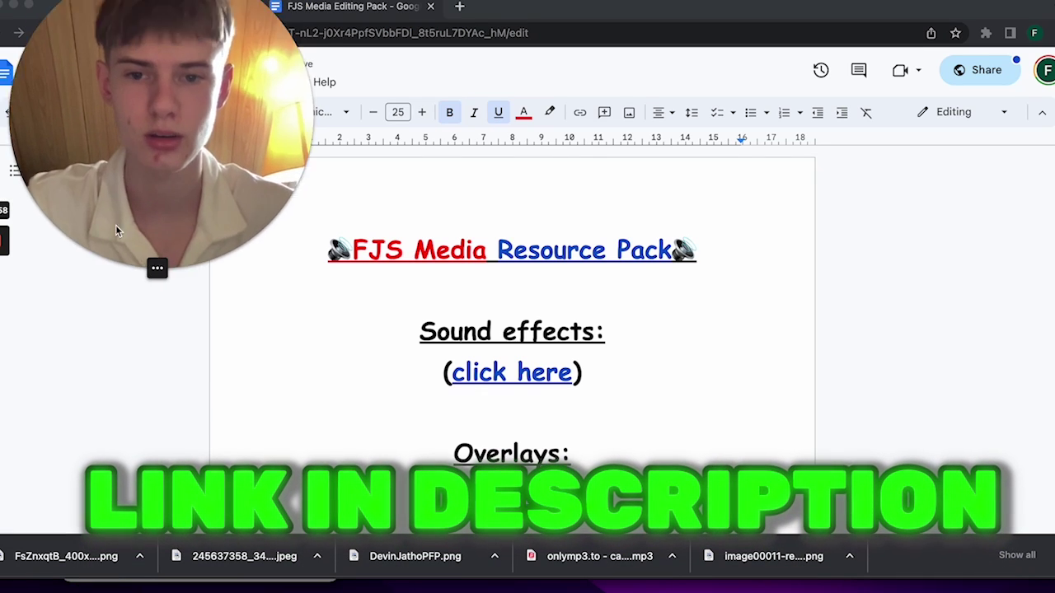
{"action": "scroll", "coordinate": [525, 266], "scroll_direction": "down", "scroll_amount": 3}
{"action": "scroll", "coordinate": [519, 263], "scroll_direction": "down", "scroll_amount": 2}
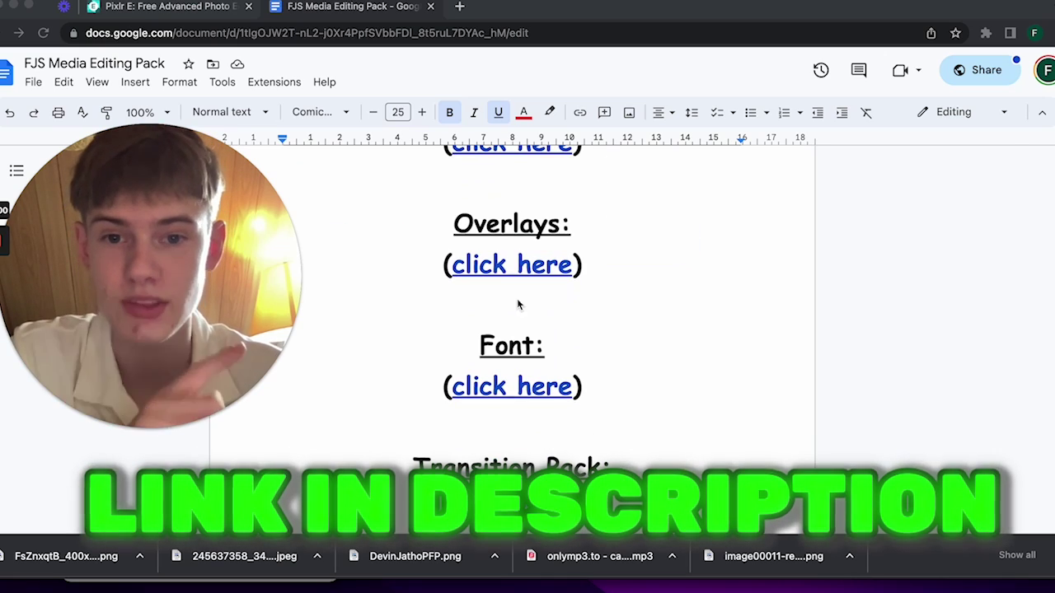